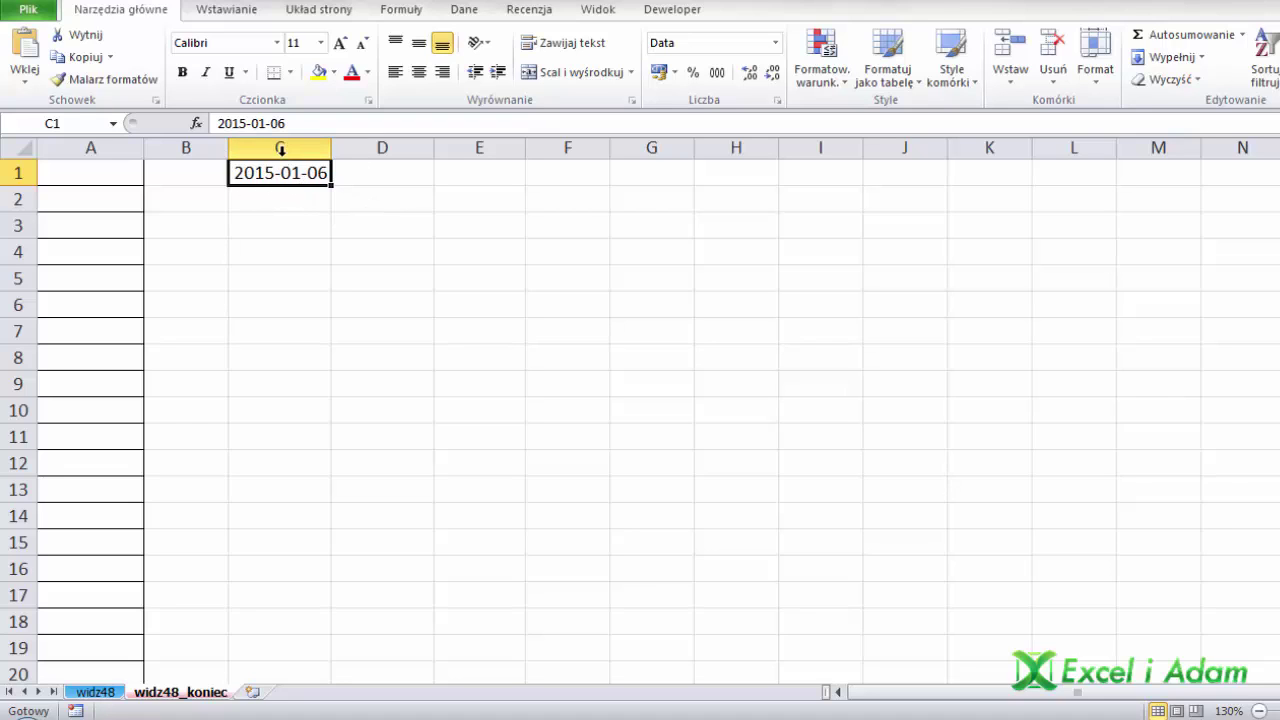
Select the date in C1 to inspect its current format.
left_click(283, 204)
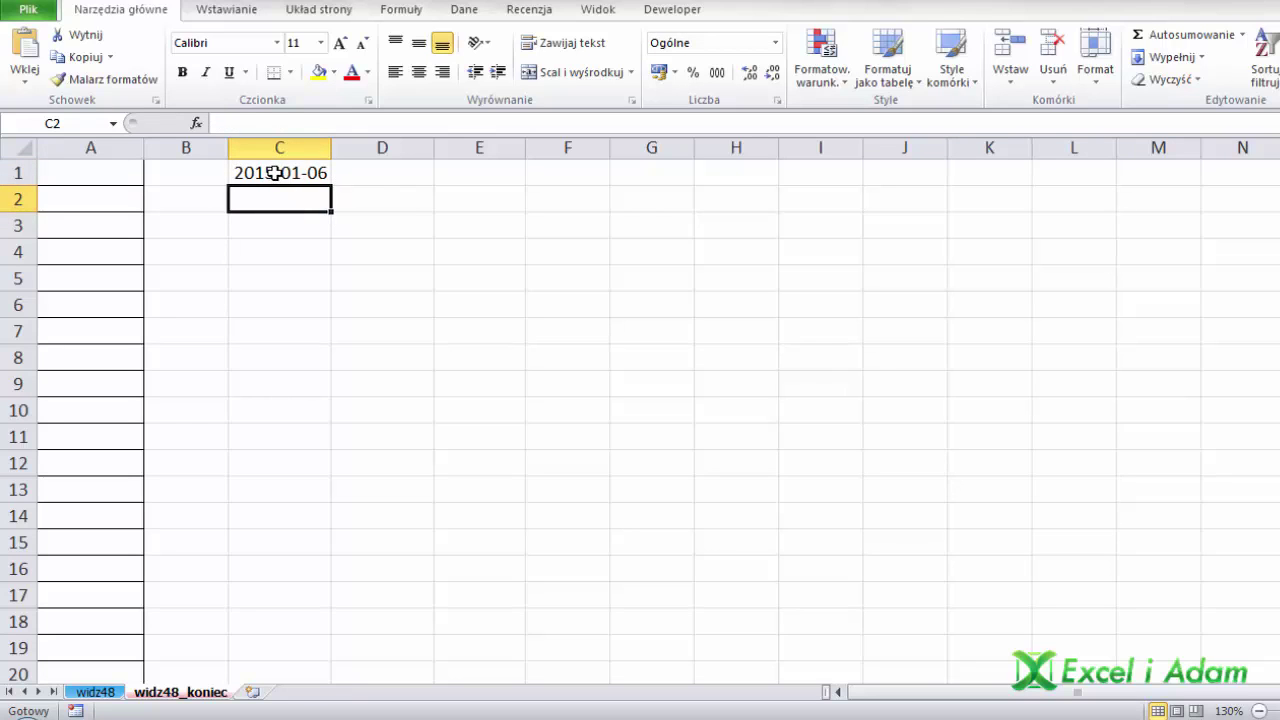
left_click(275, 175)
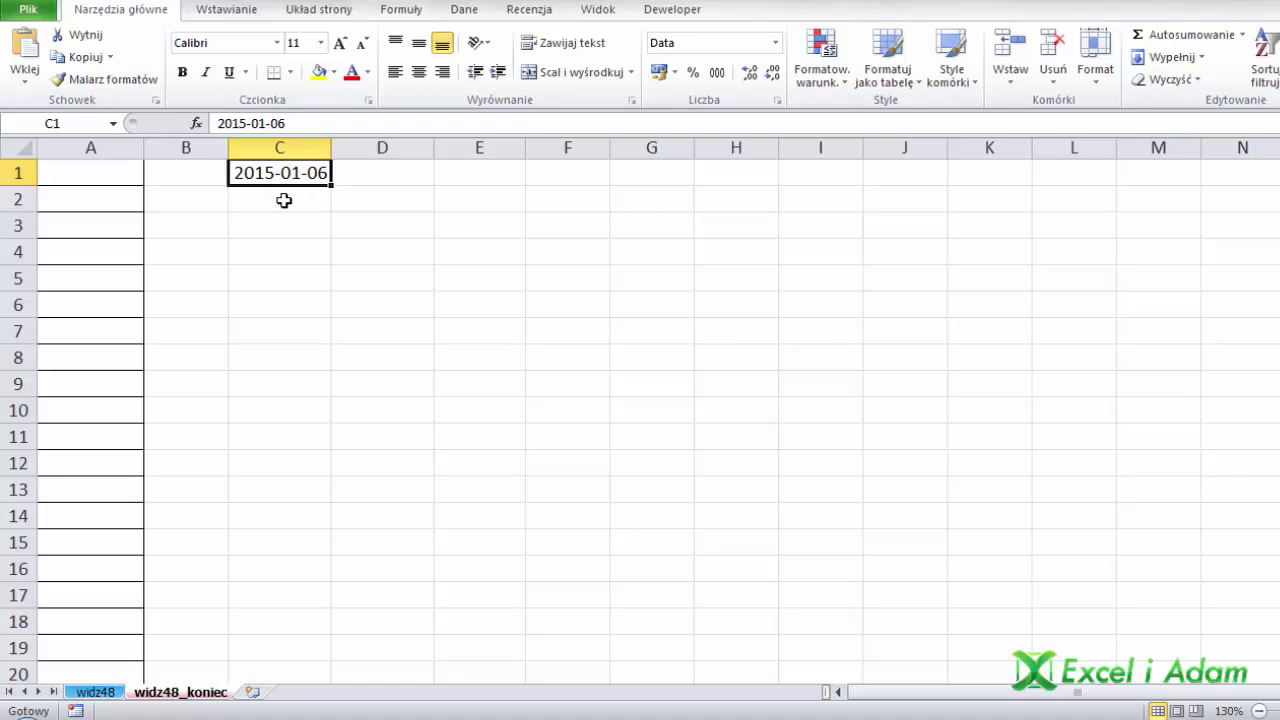
left_click(381, 196)
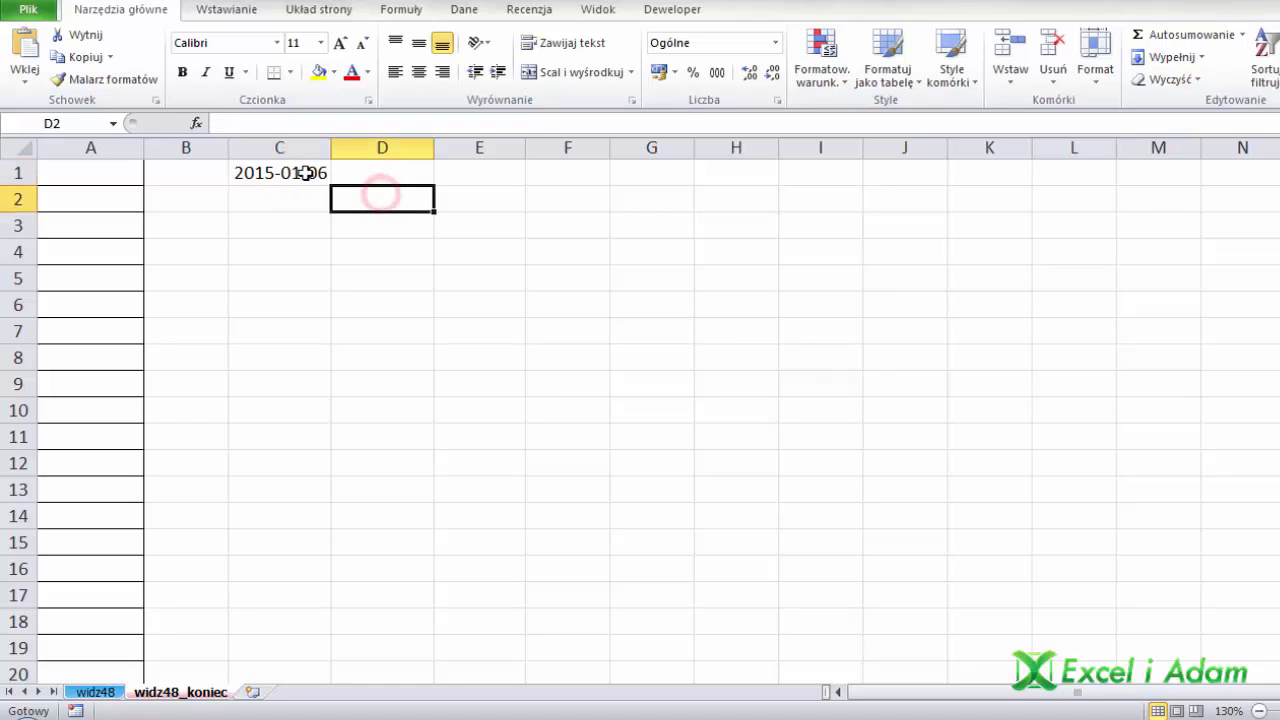
left_click(305, 174)
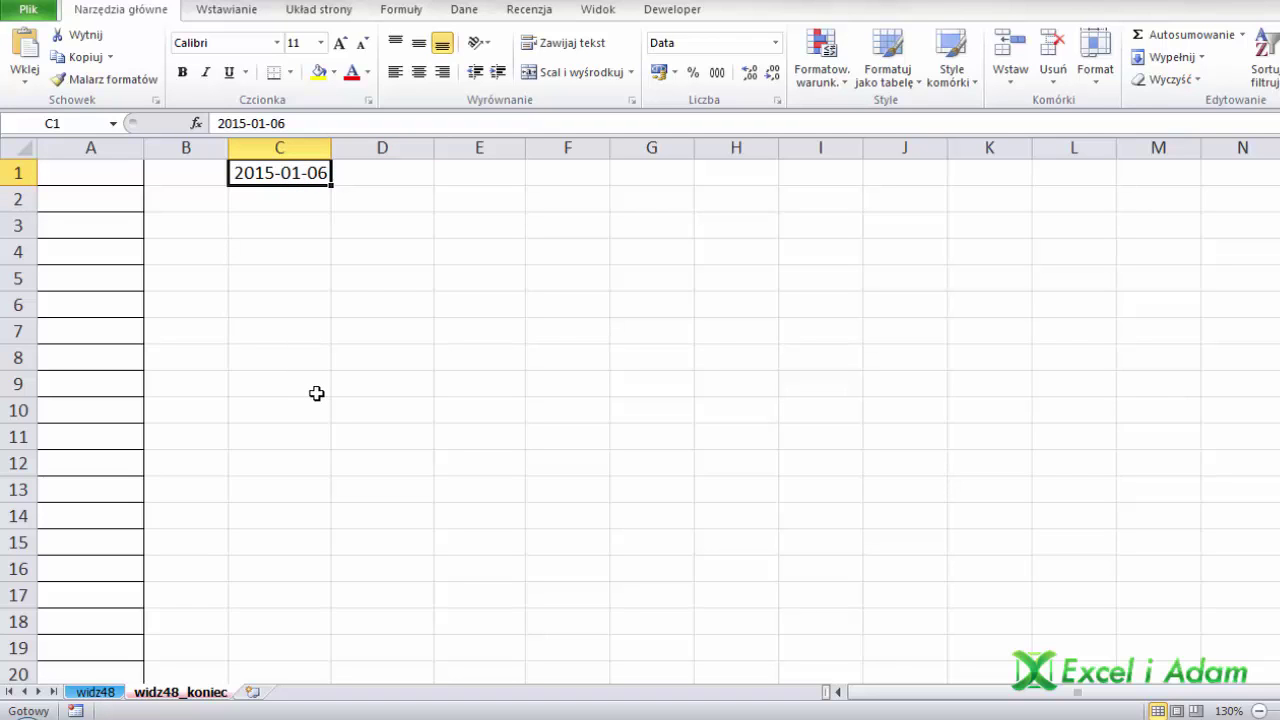
Give C1 the custom (Niestandardowe) number format ;;; so its date disappears.
key("ctrl+1")
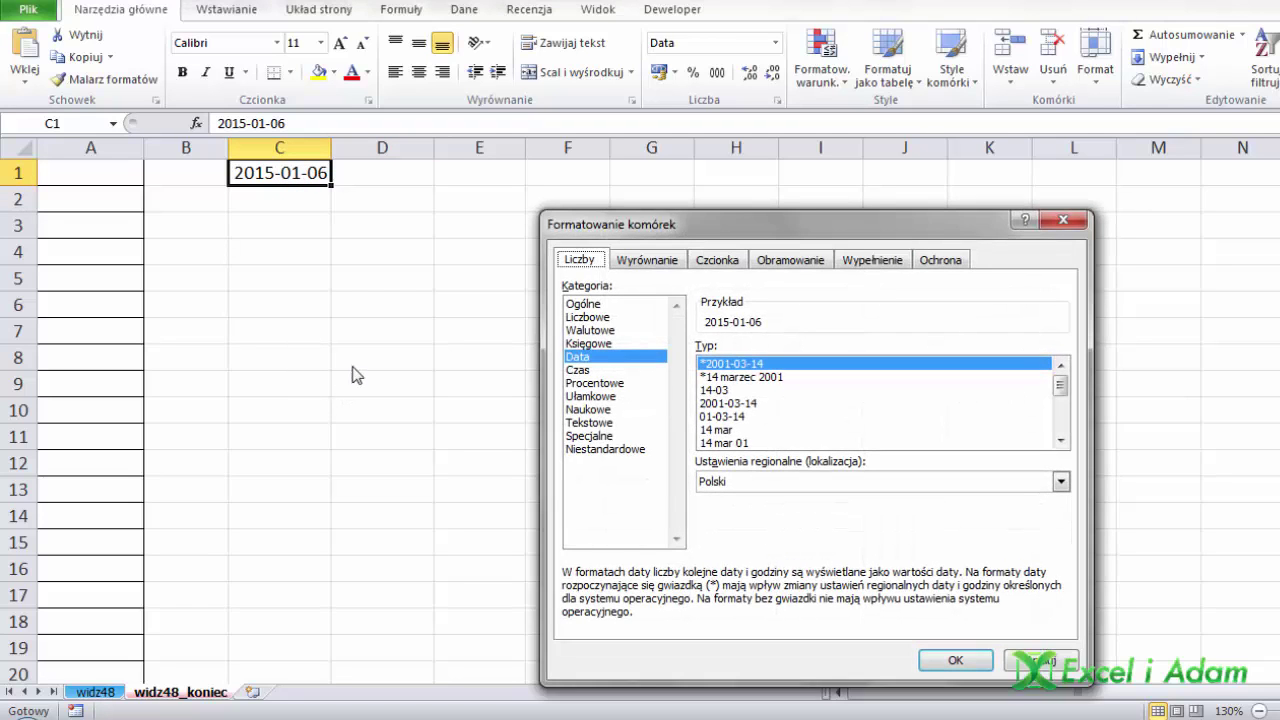
left_click(605, 449)
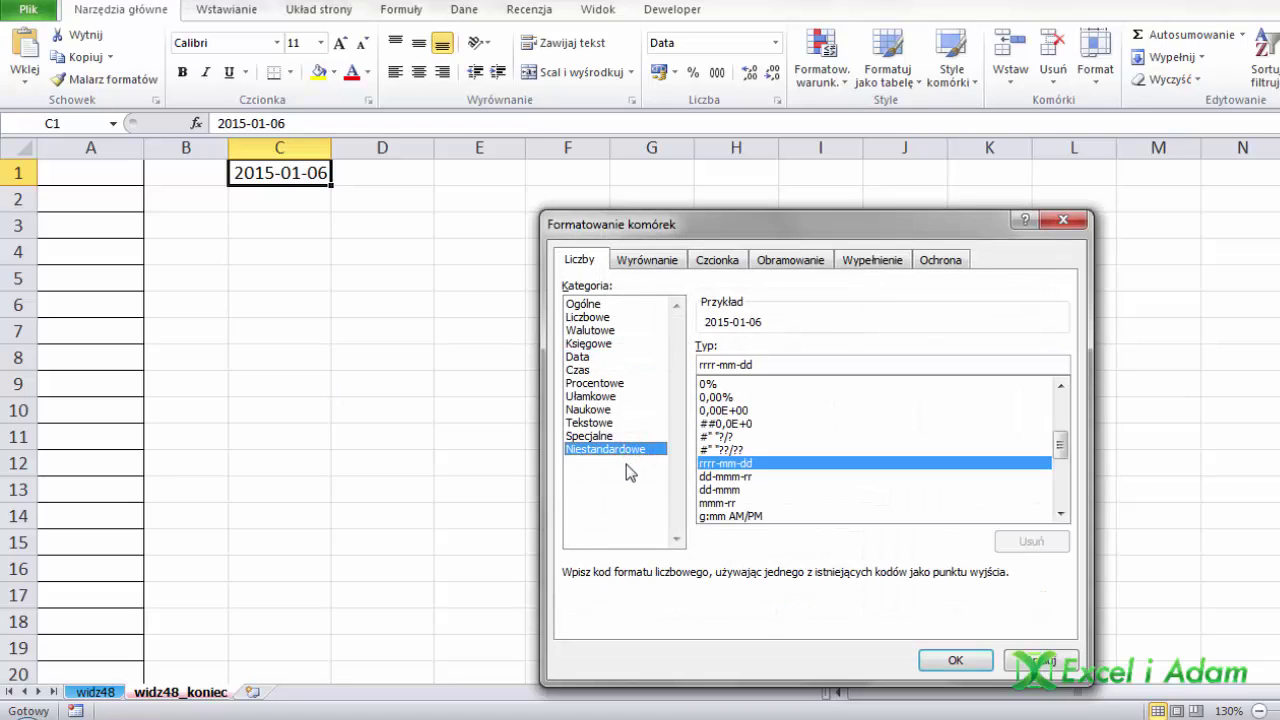
double_click(786, 364)
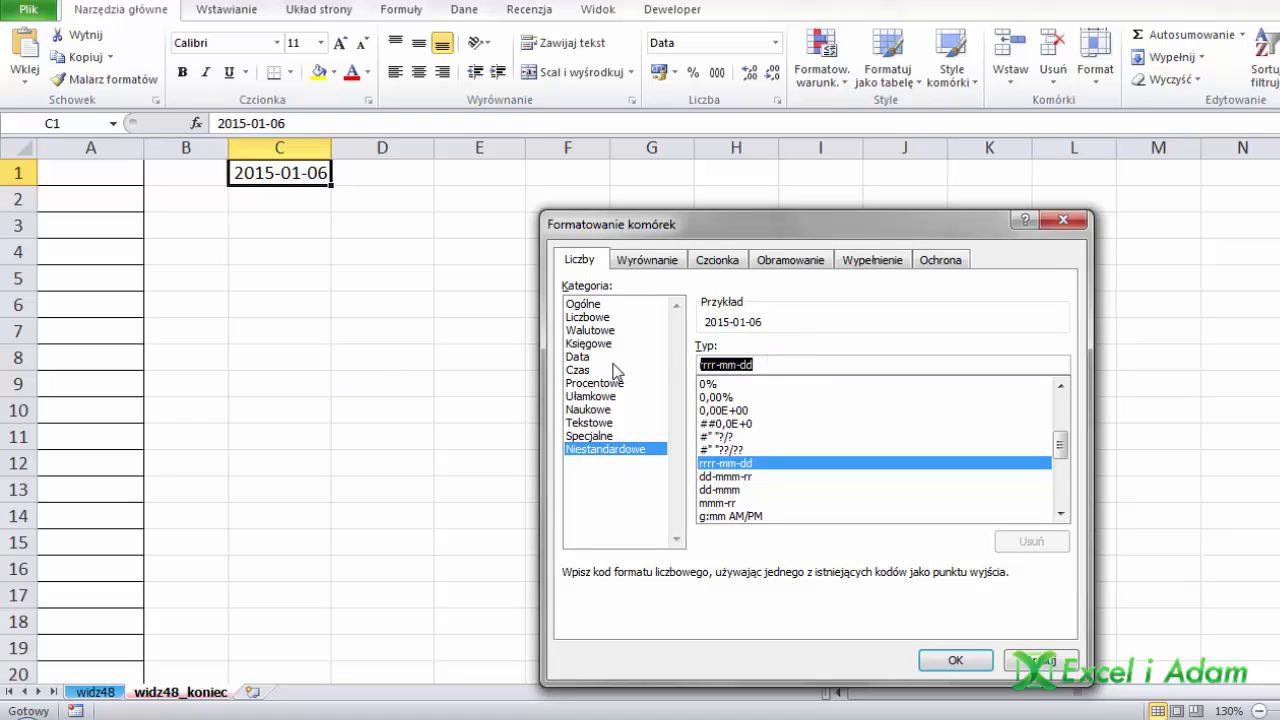
type(";;;")
left_click(948, 658)
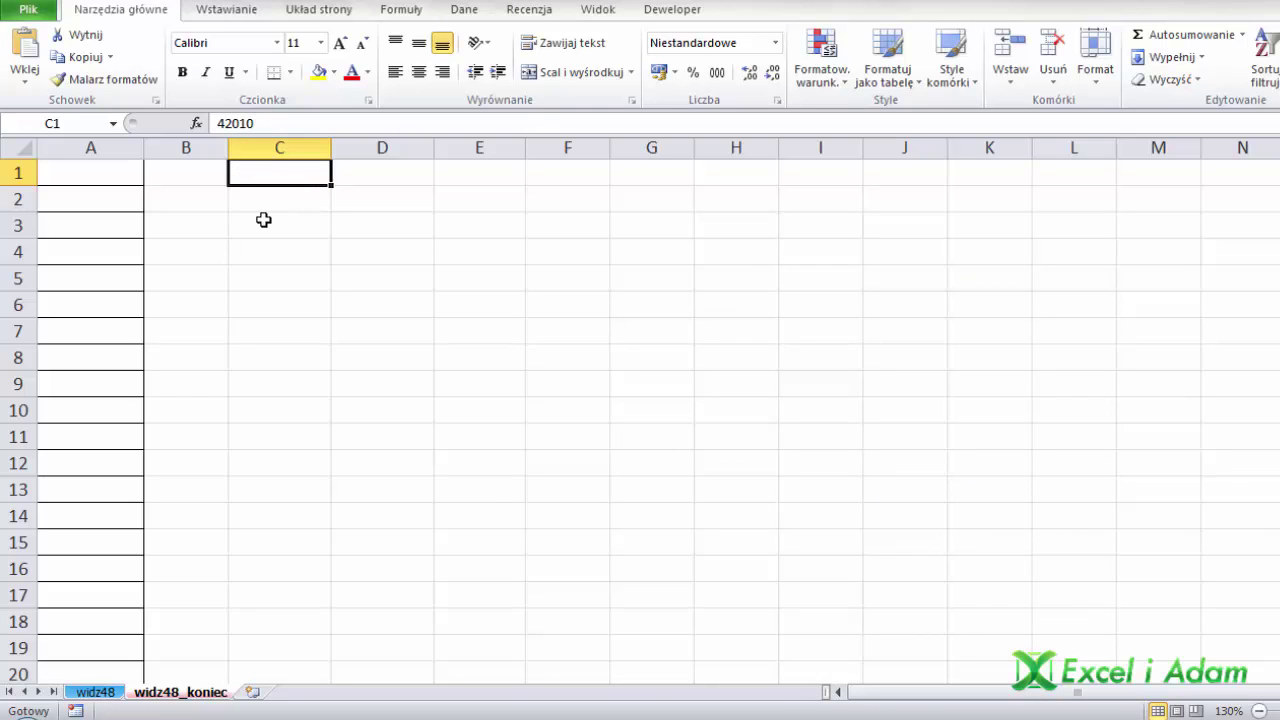
Confirm C1 looks blank but still holds the value 42010, then select D1.
left_click(311, 204)
left_click(300, 176)
left_click(274, 205)
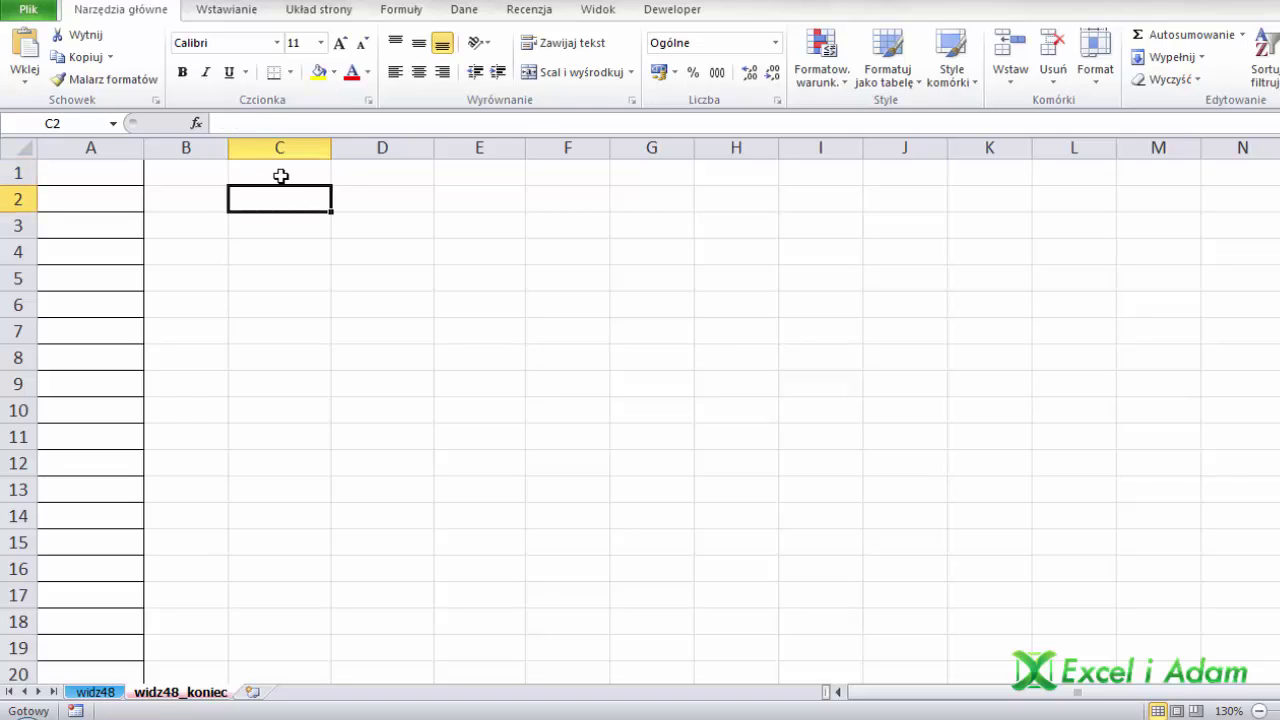
left_click(277, 177)
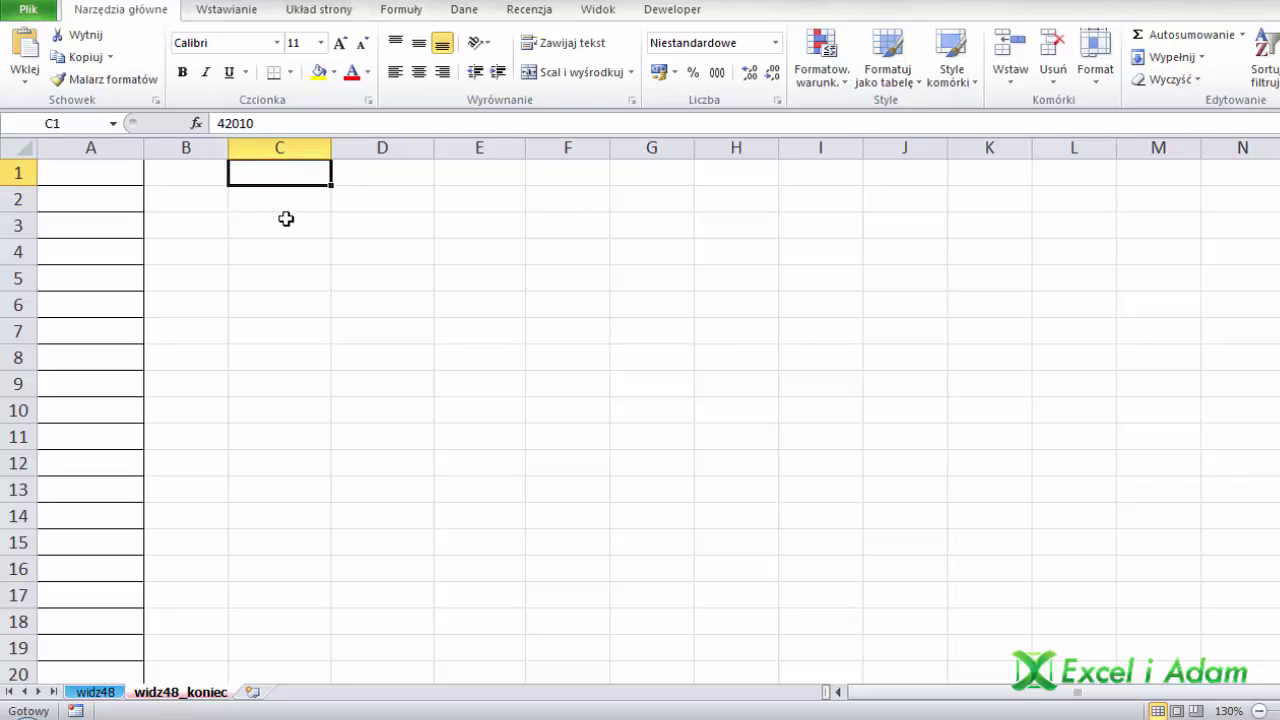
left_click(308, 206)
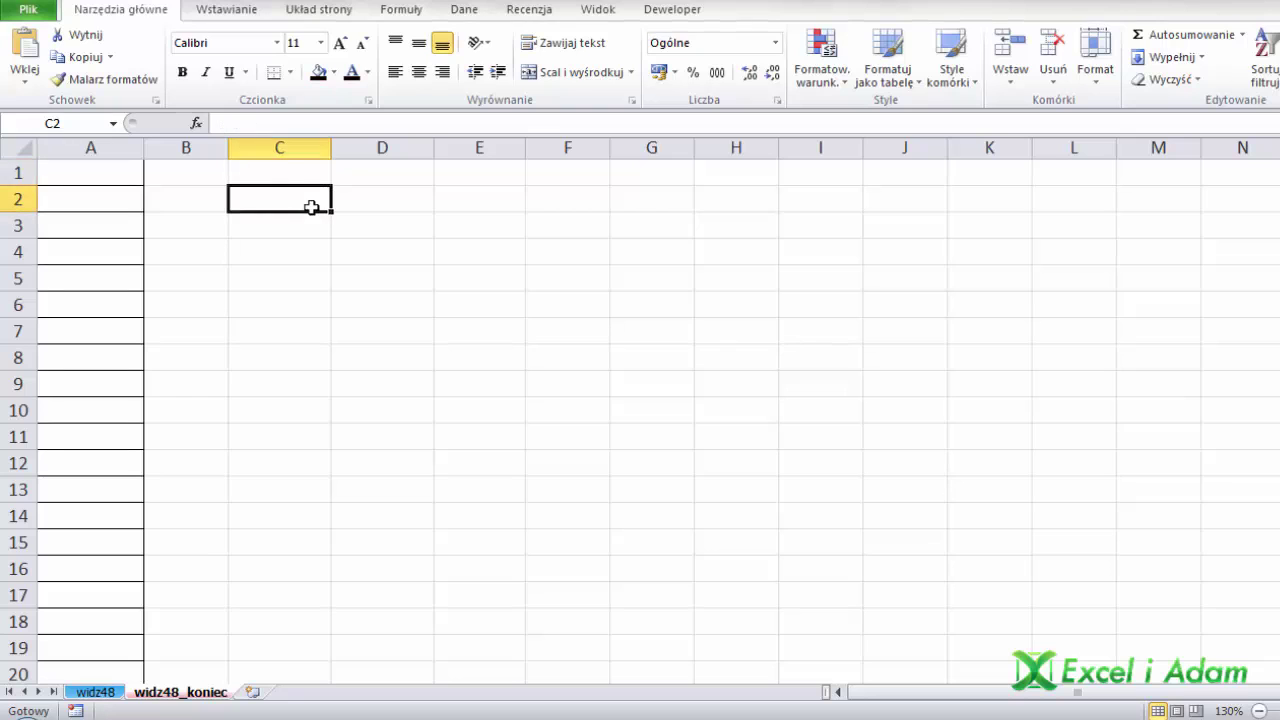
left_click(377, 176)
Enter the date 2015-01-06 in D1 and make its font white so it vanishes.
key("ctrl+semicolon")
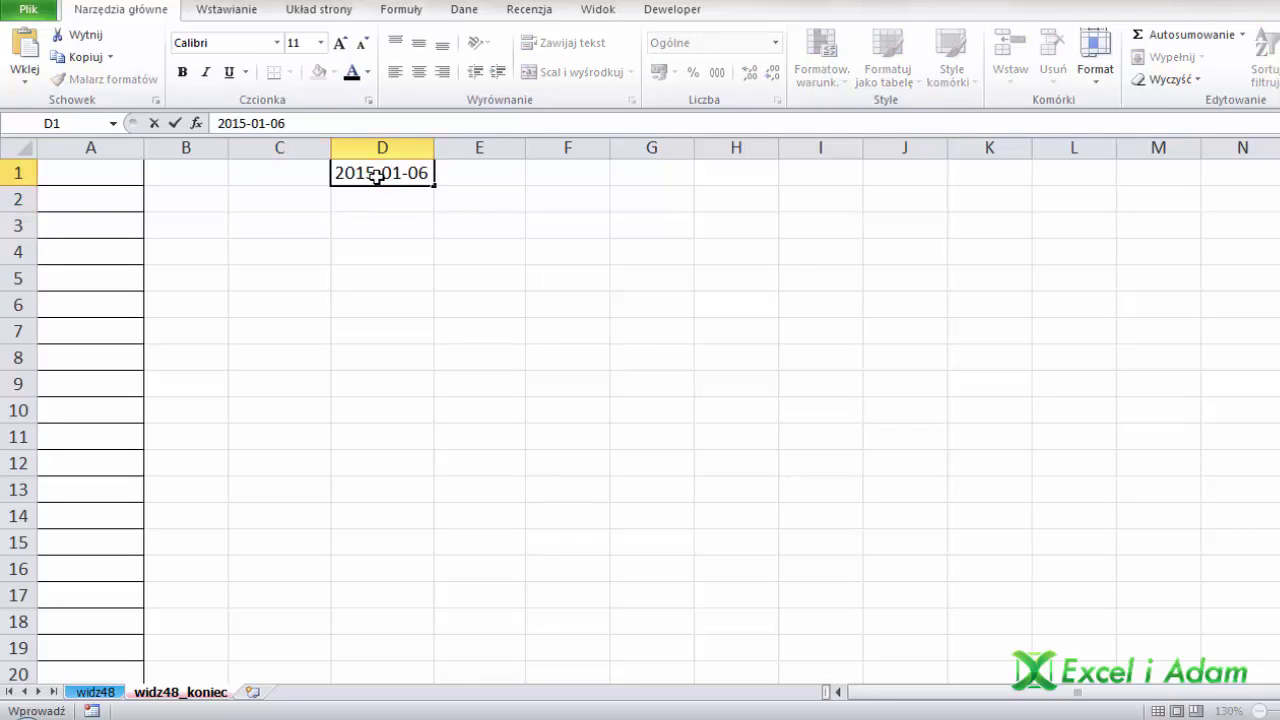
key("Return")
left_click(377, 176)
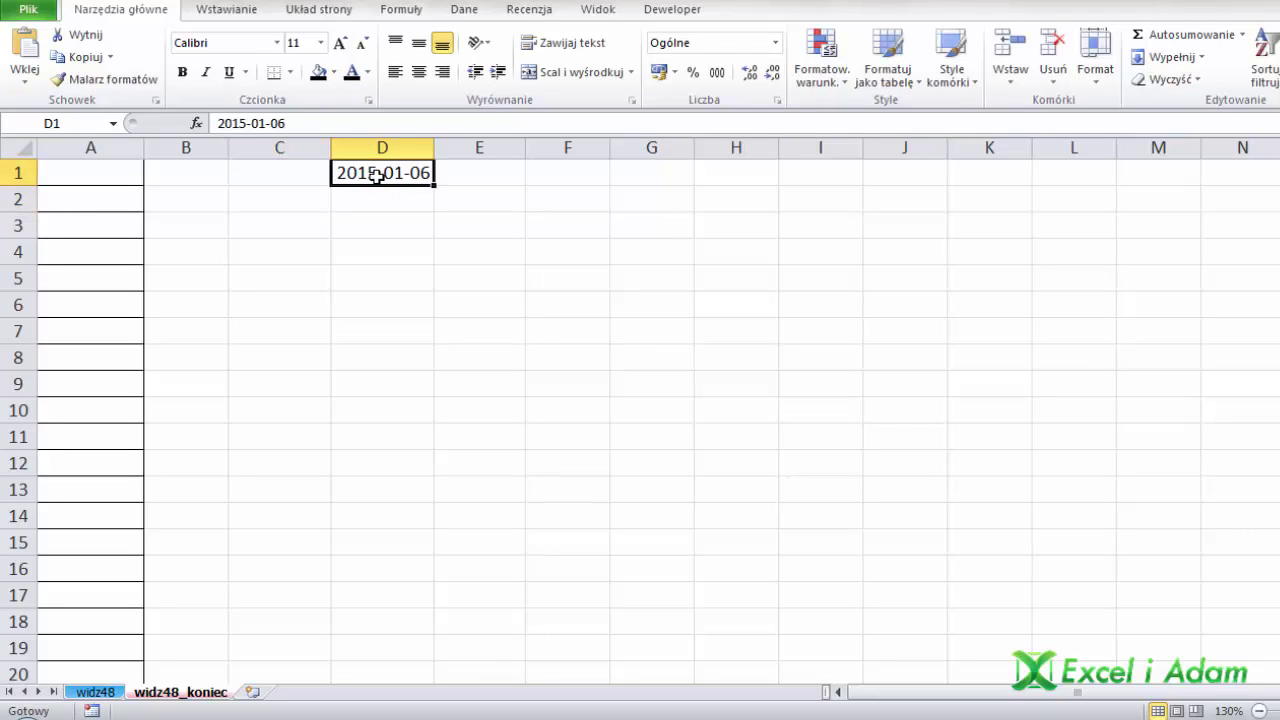
left_click(367, 72)
left_click(353, 136)
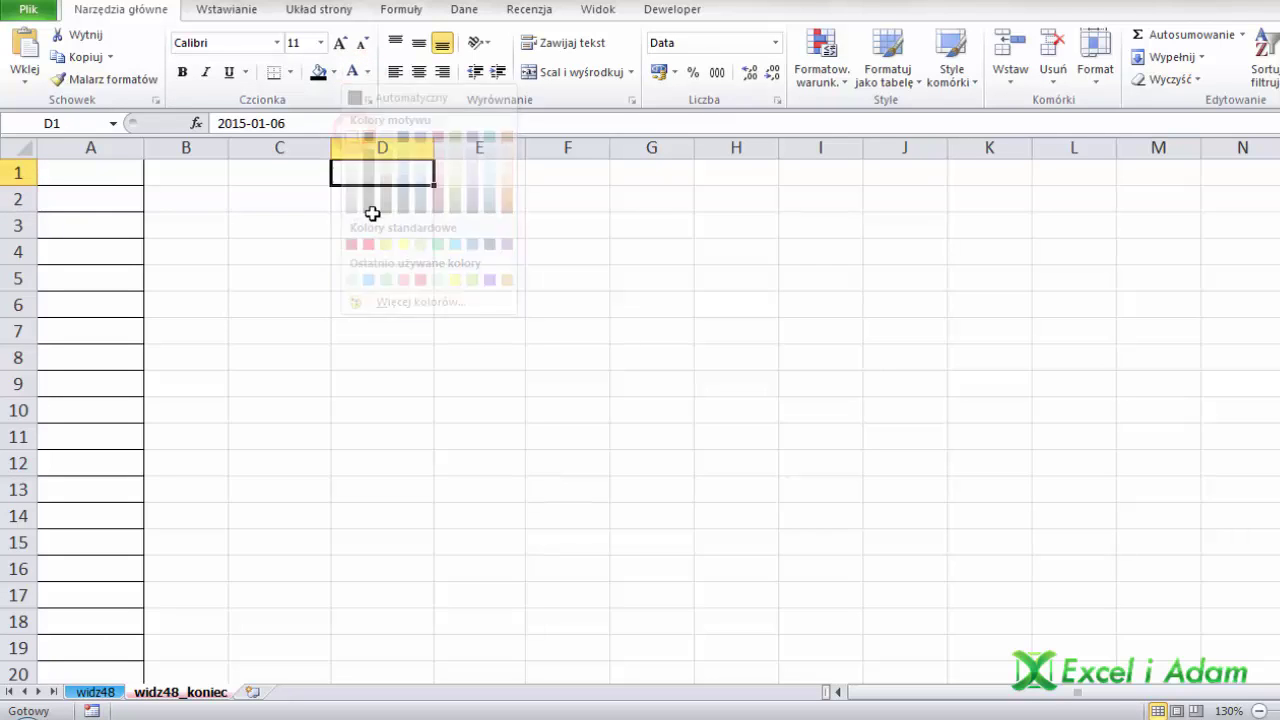
left_click(383, 200)
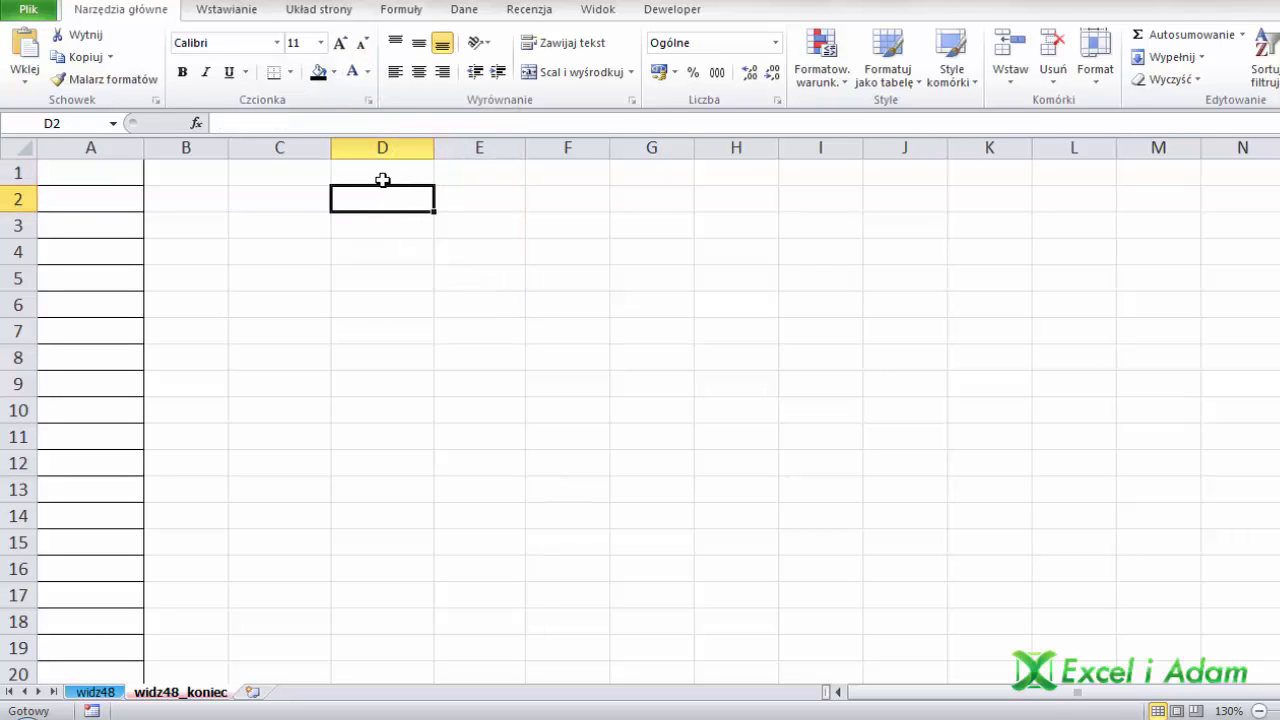
Set D1's font back to black so the date shows again.
left_click(381, 180)
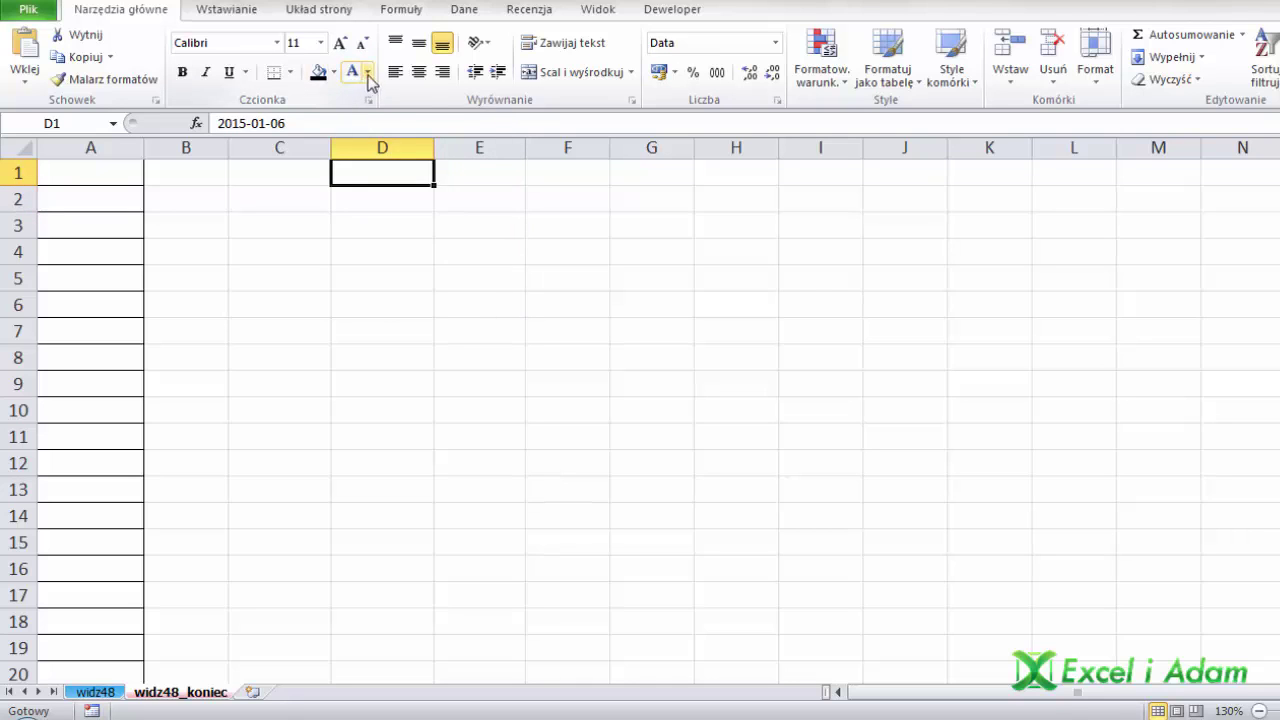
left_click(367, 72)
left_click(369, 137)
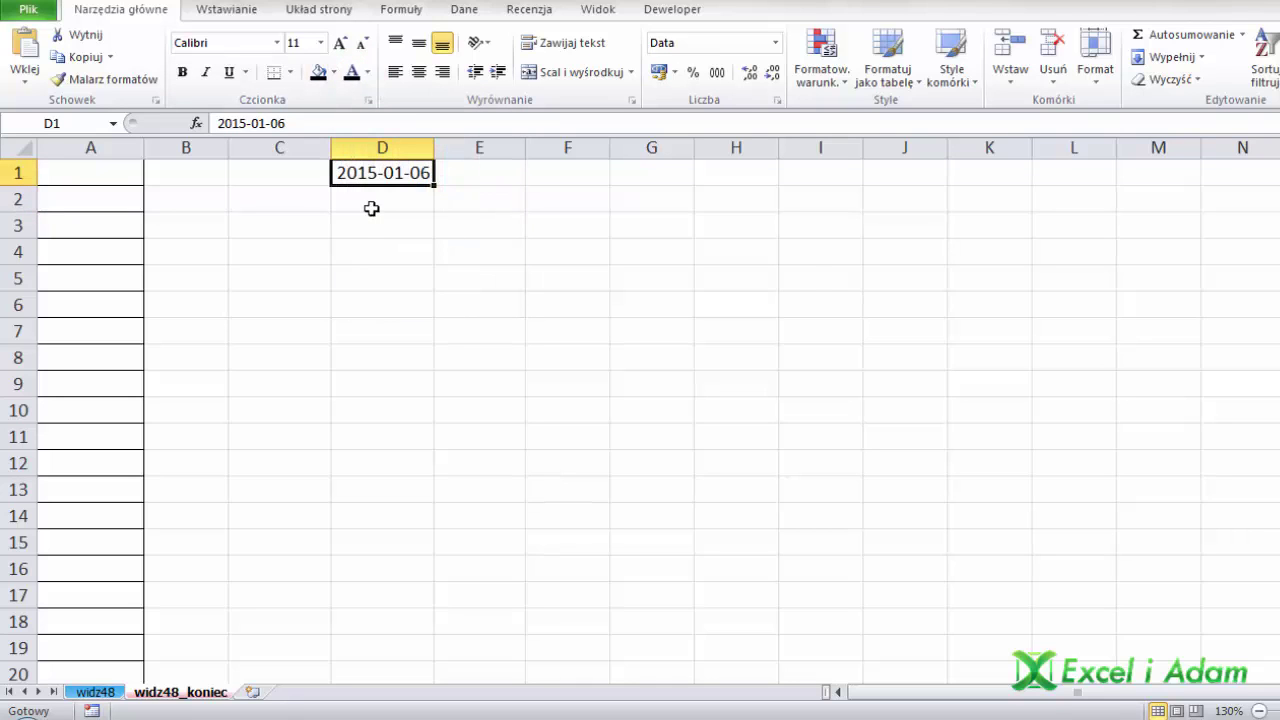
left_click(372, 206)
left_click(108, 200)
type("42006")
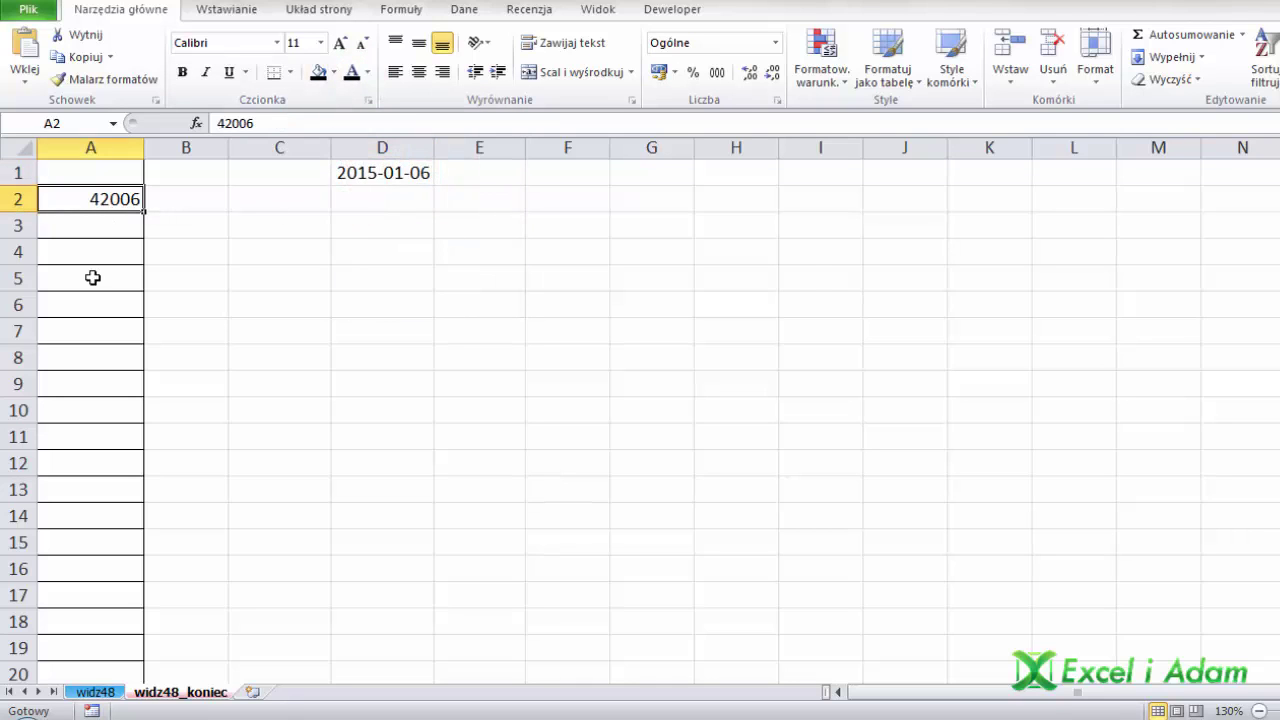
left_click(92, 278)
left_click(106, 382)
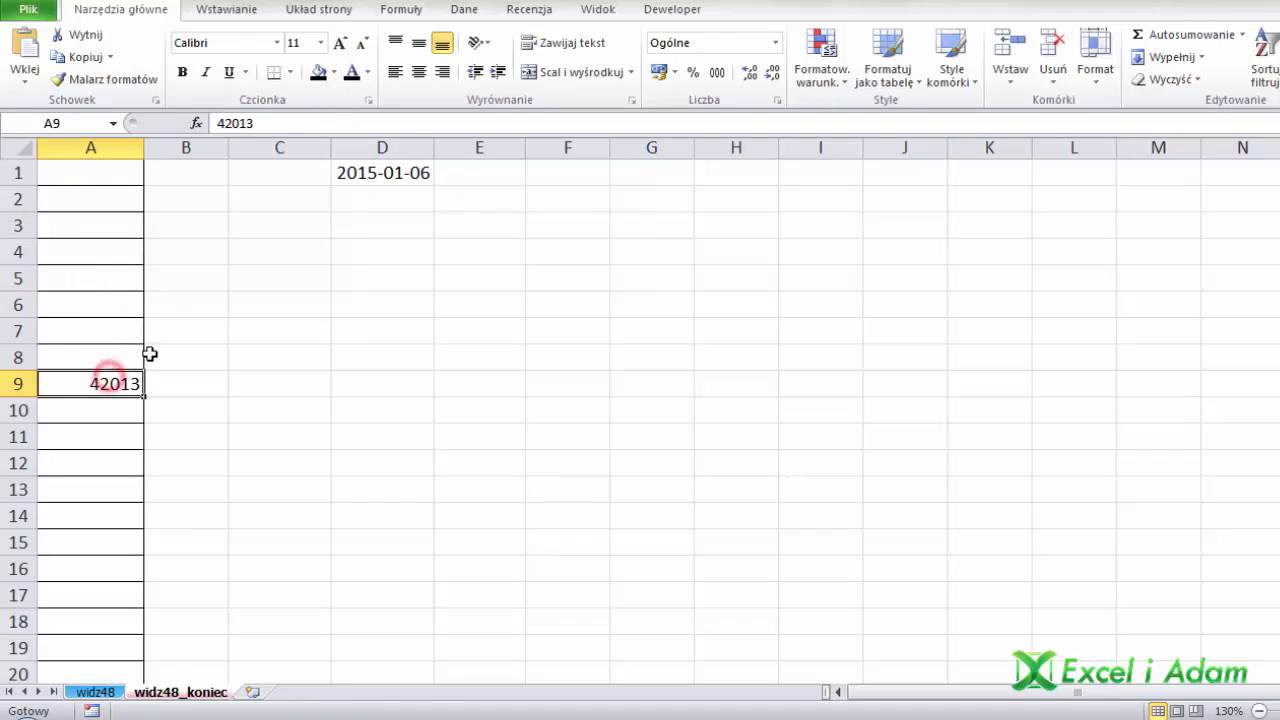
left_click(106, 240)
left_click(98, 399)
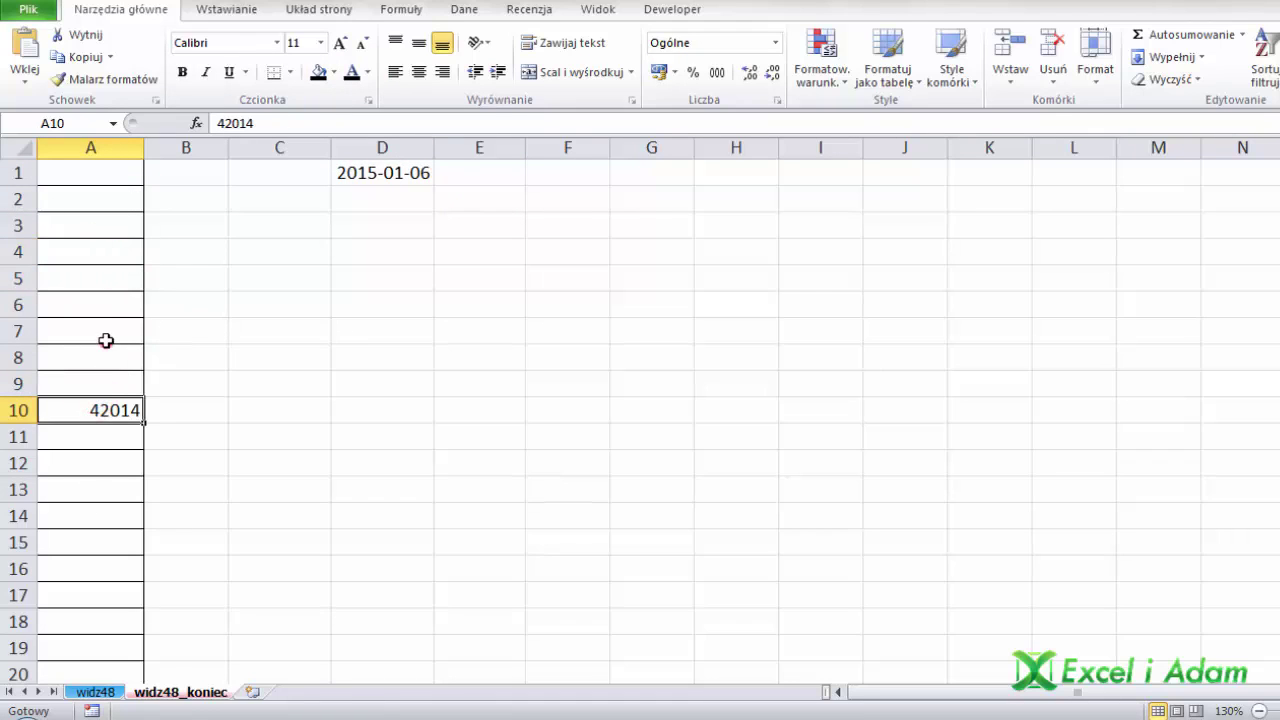
left_click(106, 340)
left_click_drag(100, 250, 106, 383)
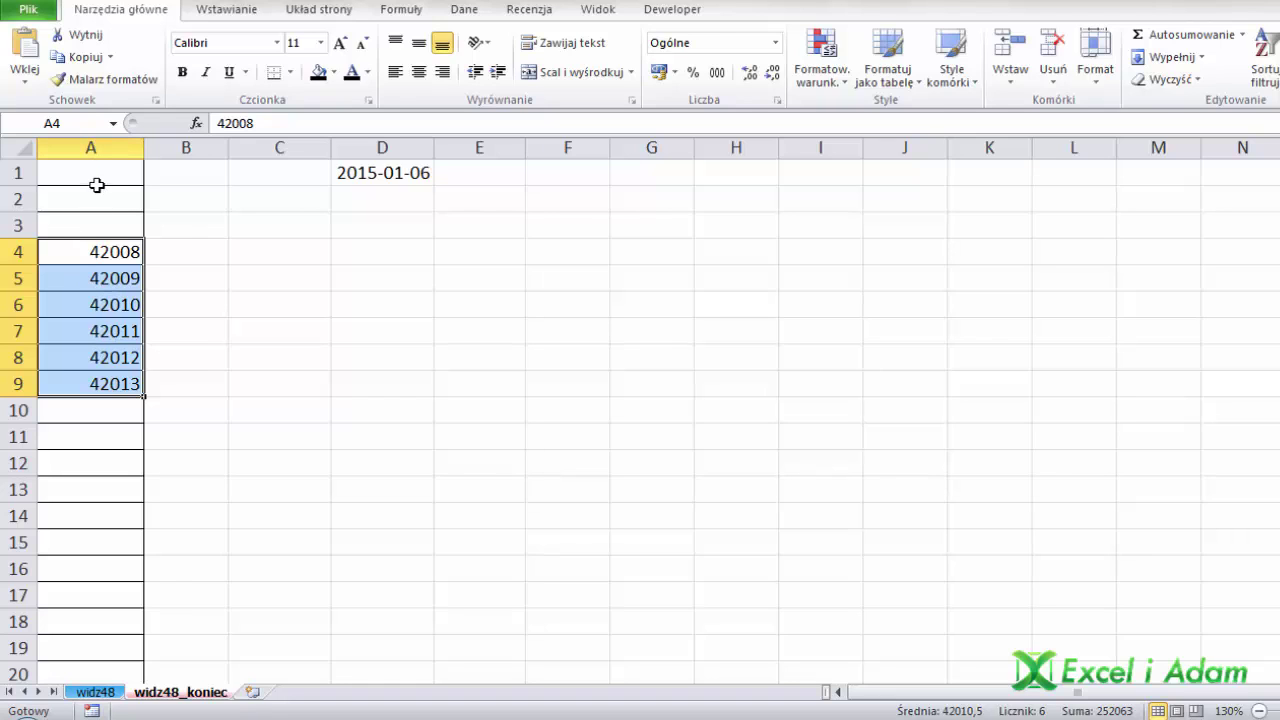
scroll(86, 277, "down", 1)
scroll(86, 517, "down", 4)
left_click_drag(106, 513, 97, 597)
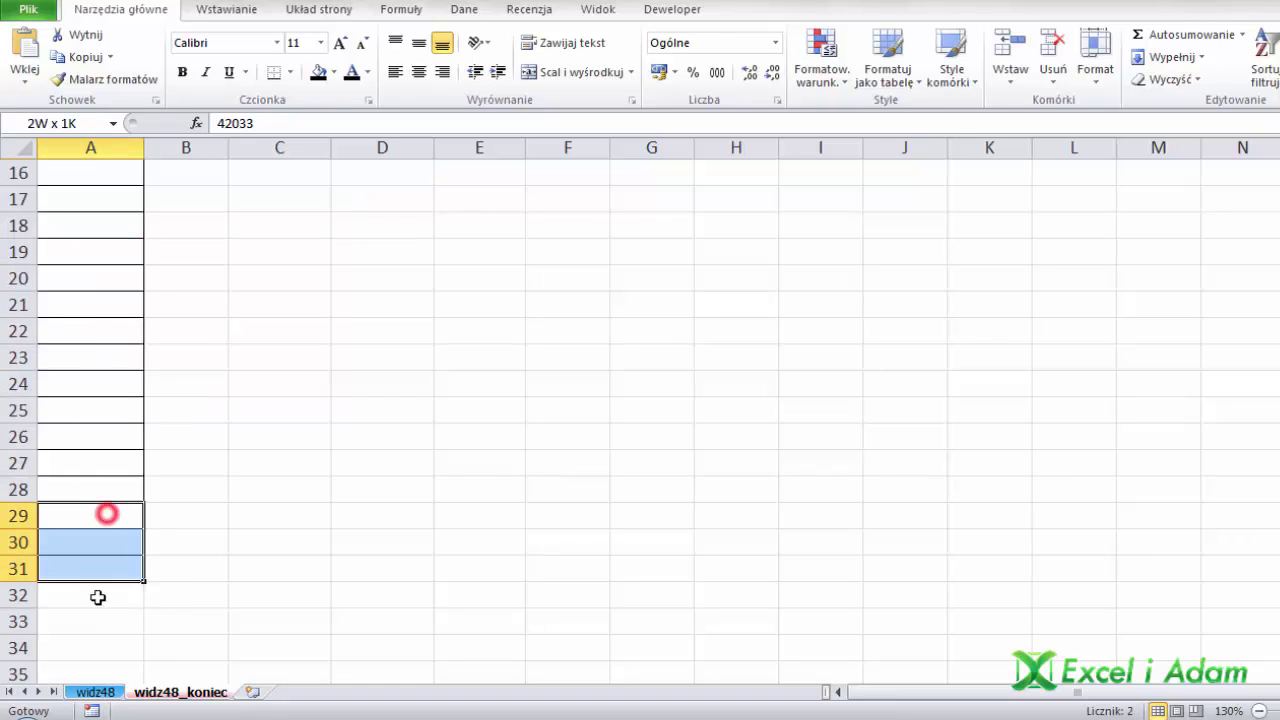
scroll(221, 462, "up", 5)
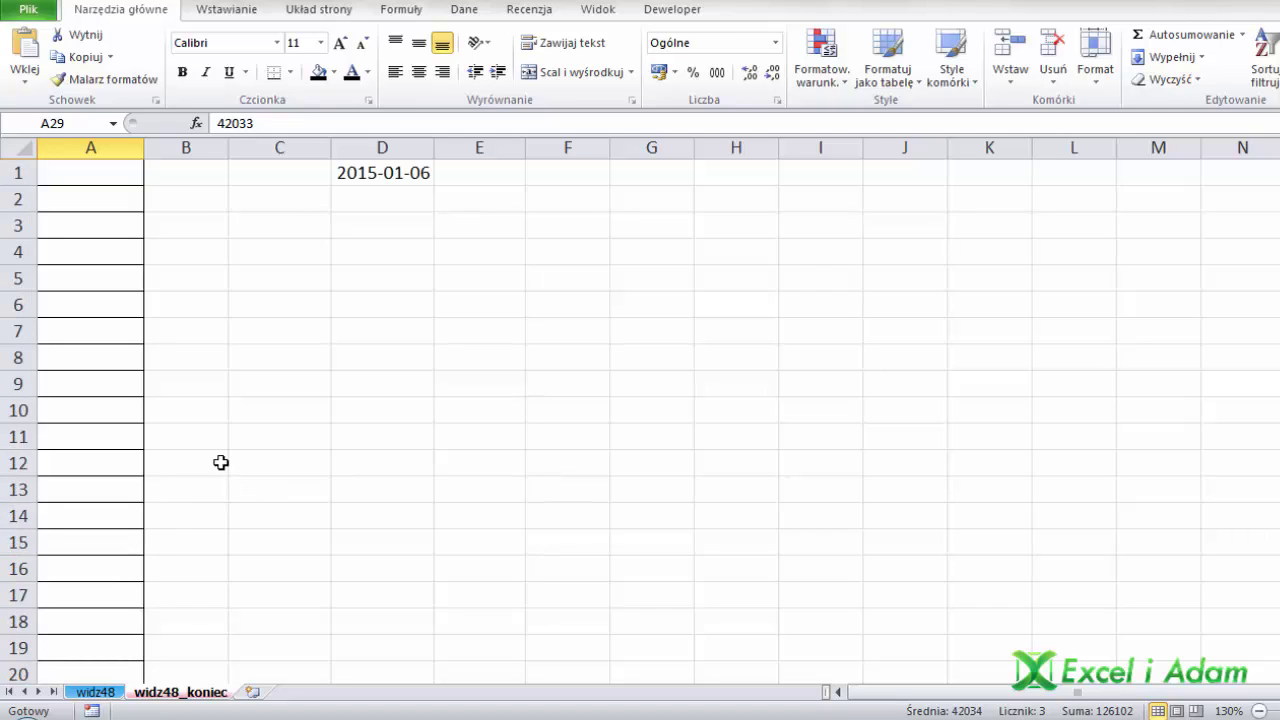
left_click(103, 200)
left_click(94, 250)
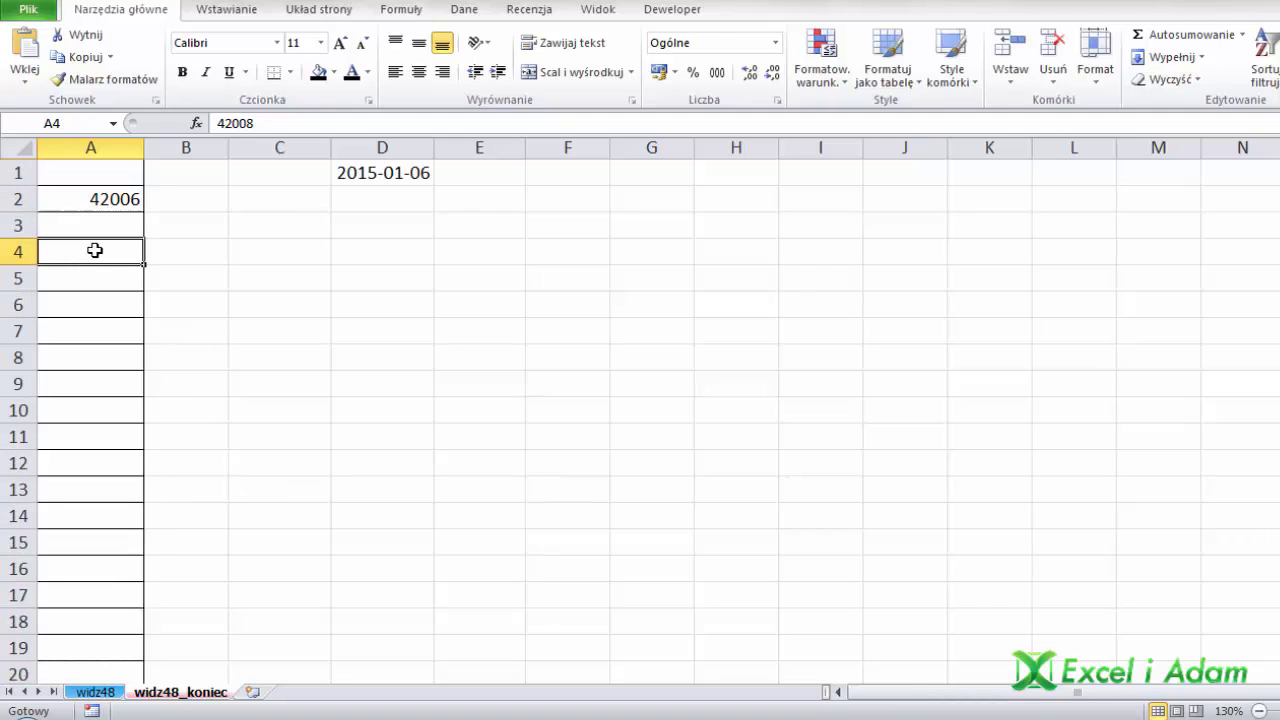
left_click(218, 280)
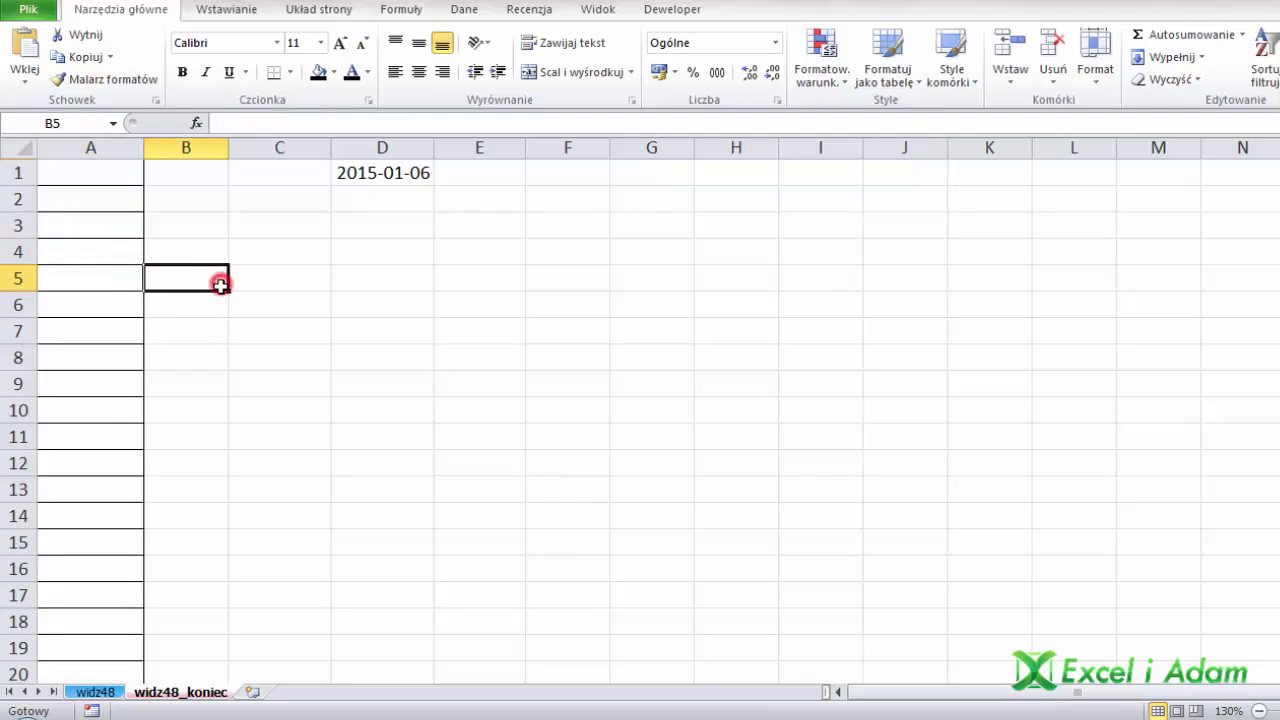
Open the VBA editor with Alt+F11 and shift the code window slightly left.
key("alt+F11")
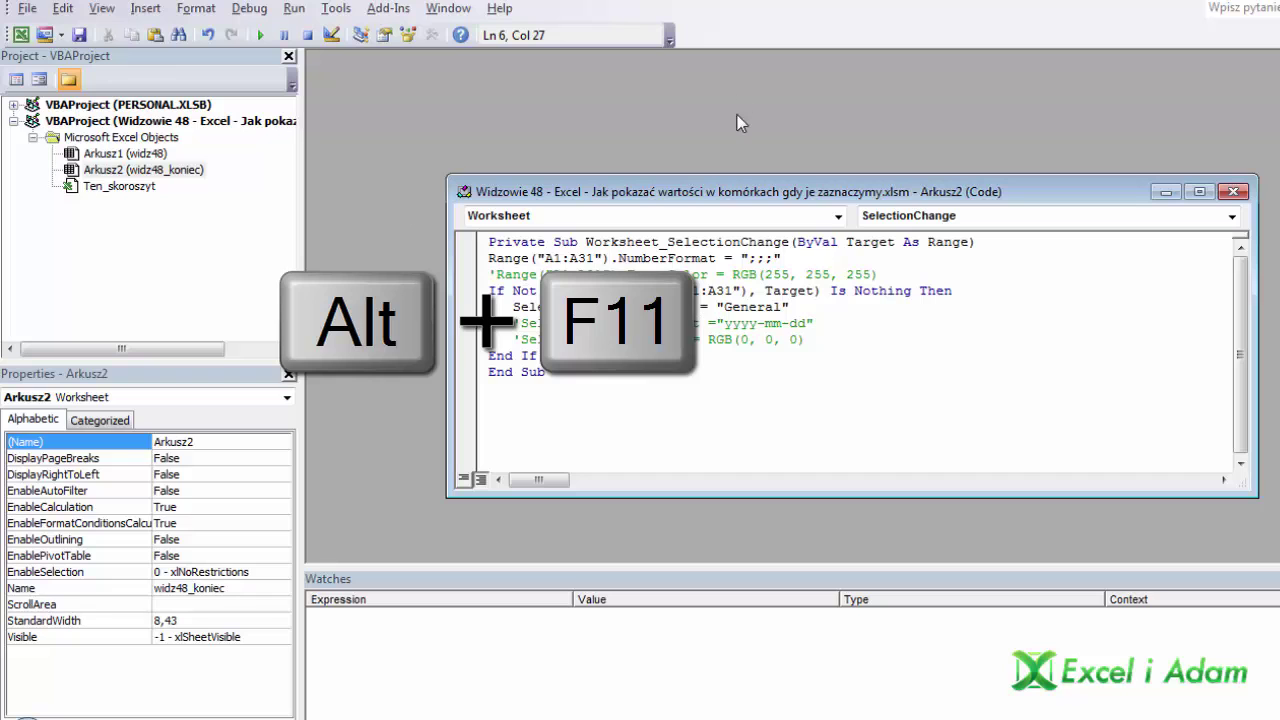
left_click_drag(752, 190, 731, 193)
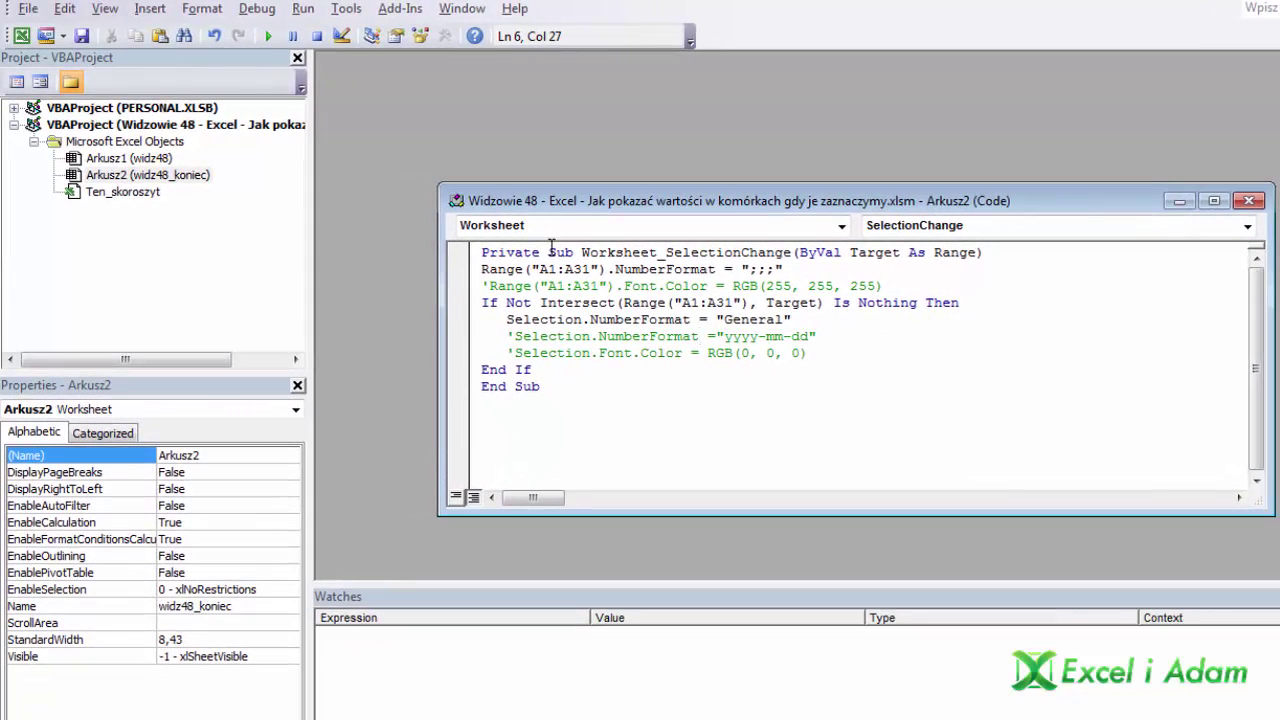
Open the widz48 sheet's code module and insert the Worksheet event stub from the object list.
left_click(138, 160)
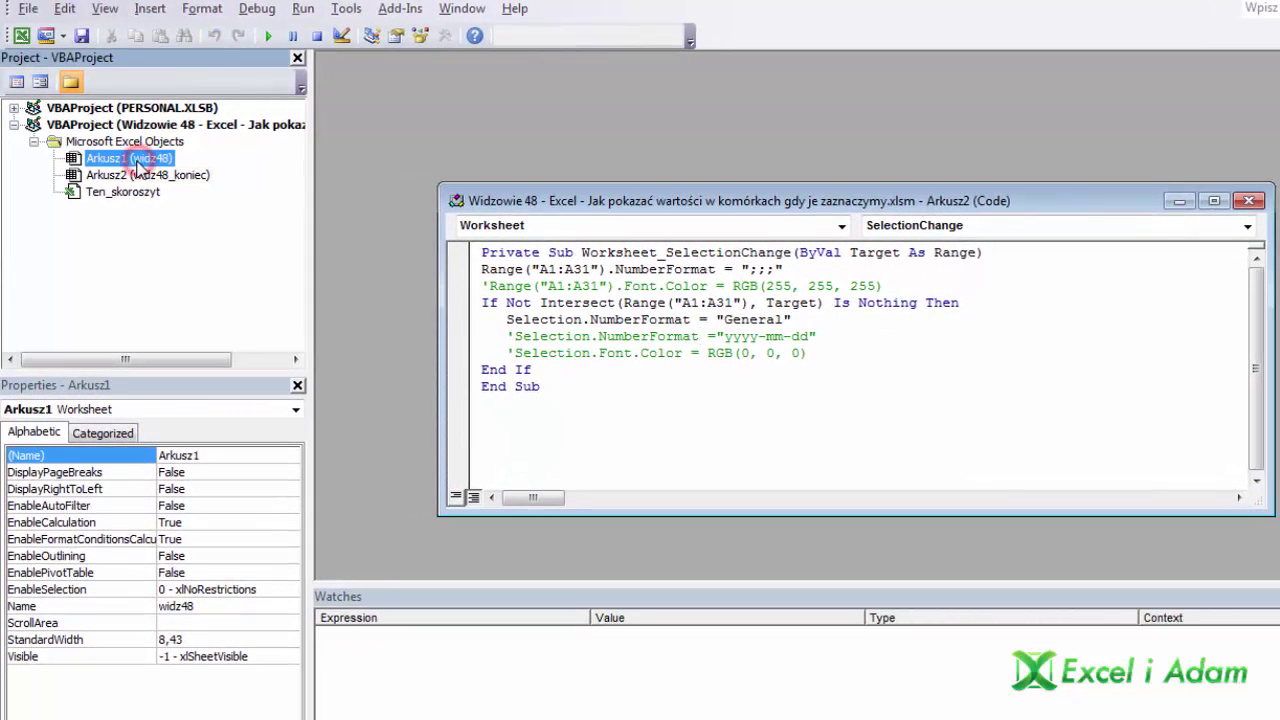
double_click(113, 162)
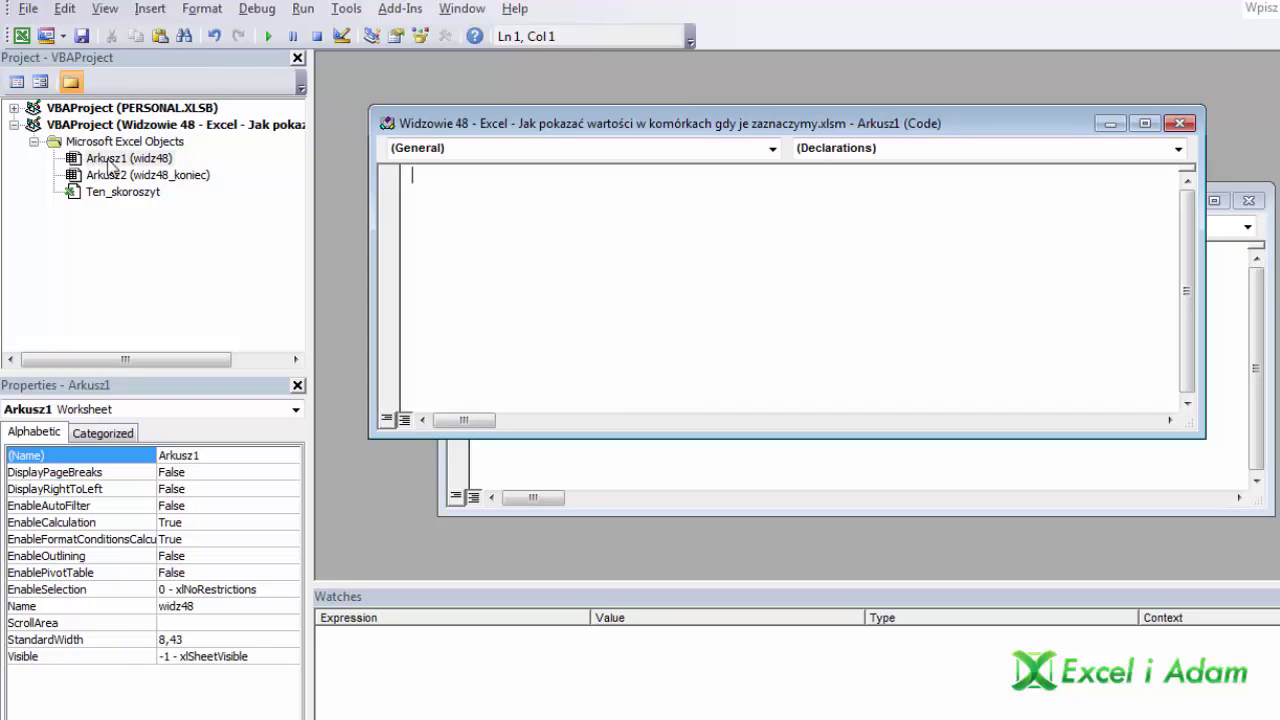
left_click(772, 148)
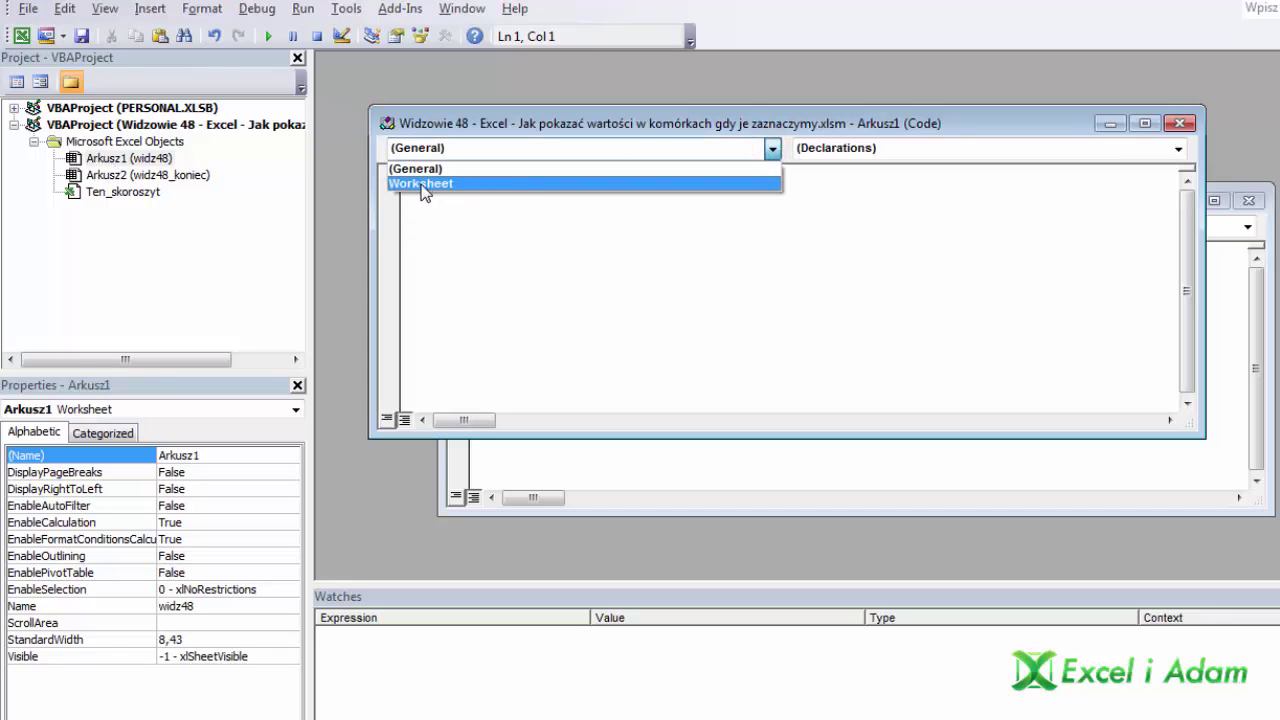
left_click(409, 186)
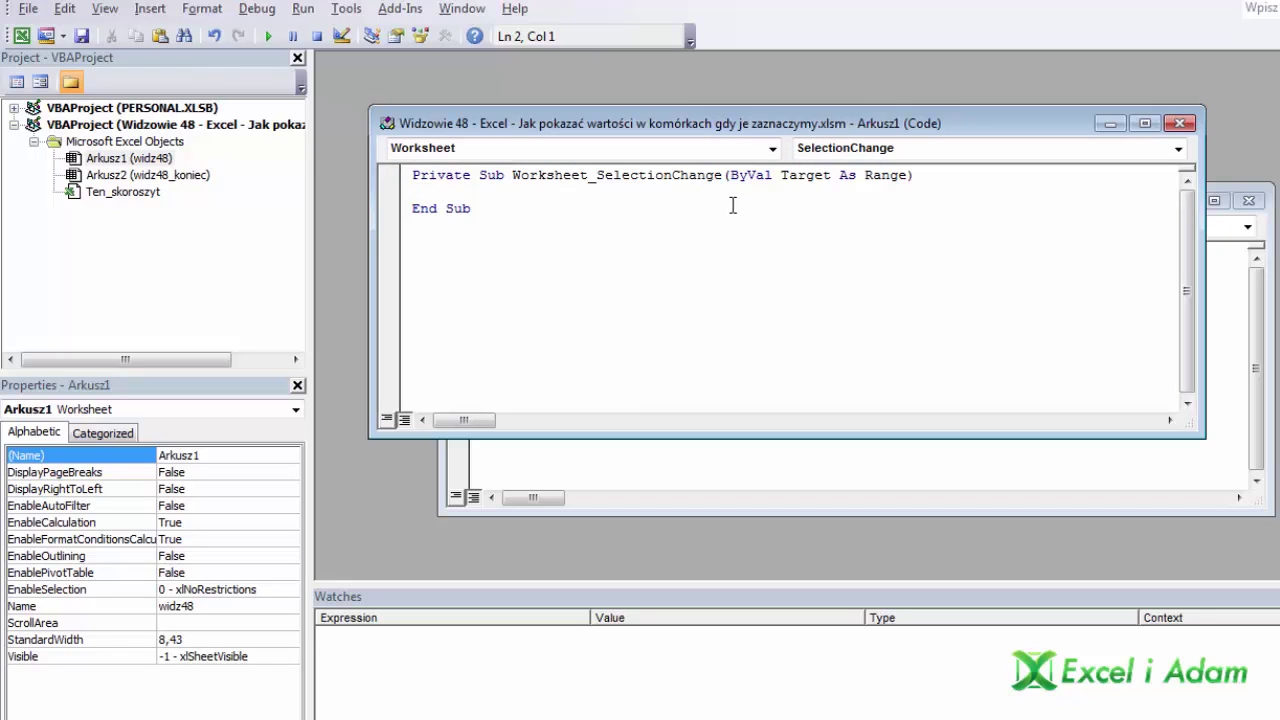
left_click(604, 464)
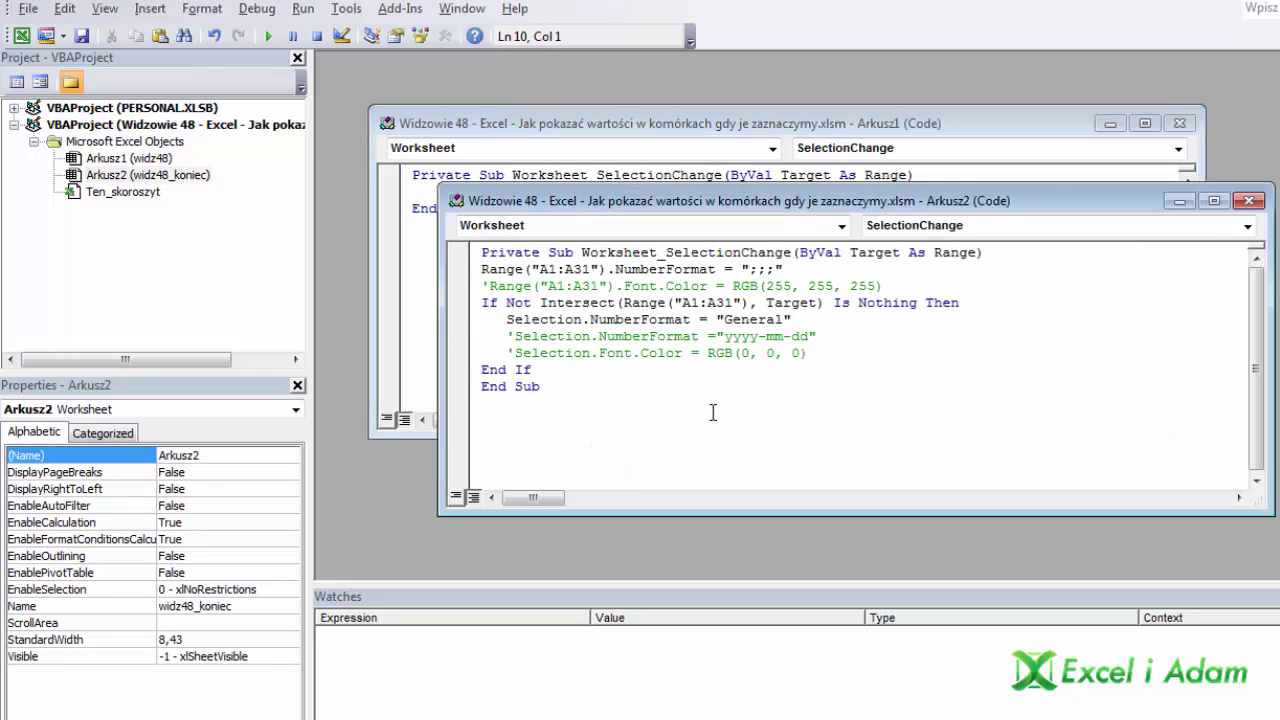
left_click(188, 58)
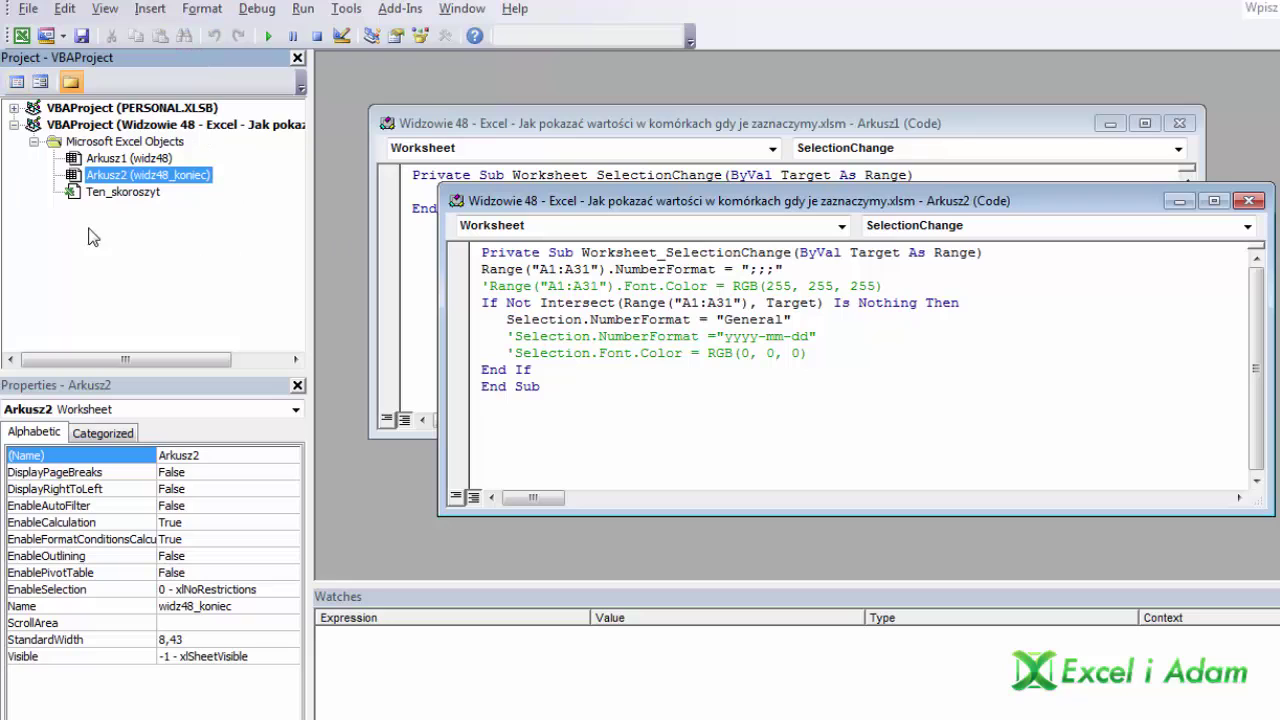
left_click(108, 10)
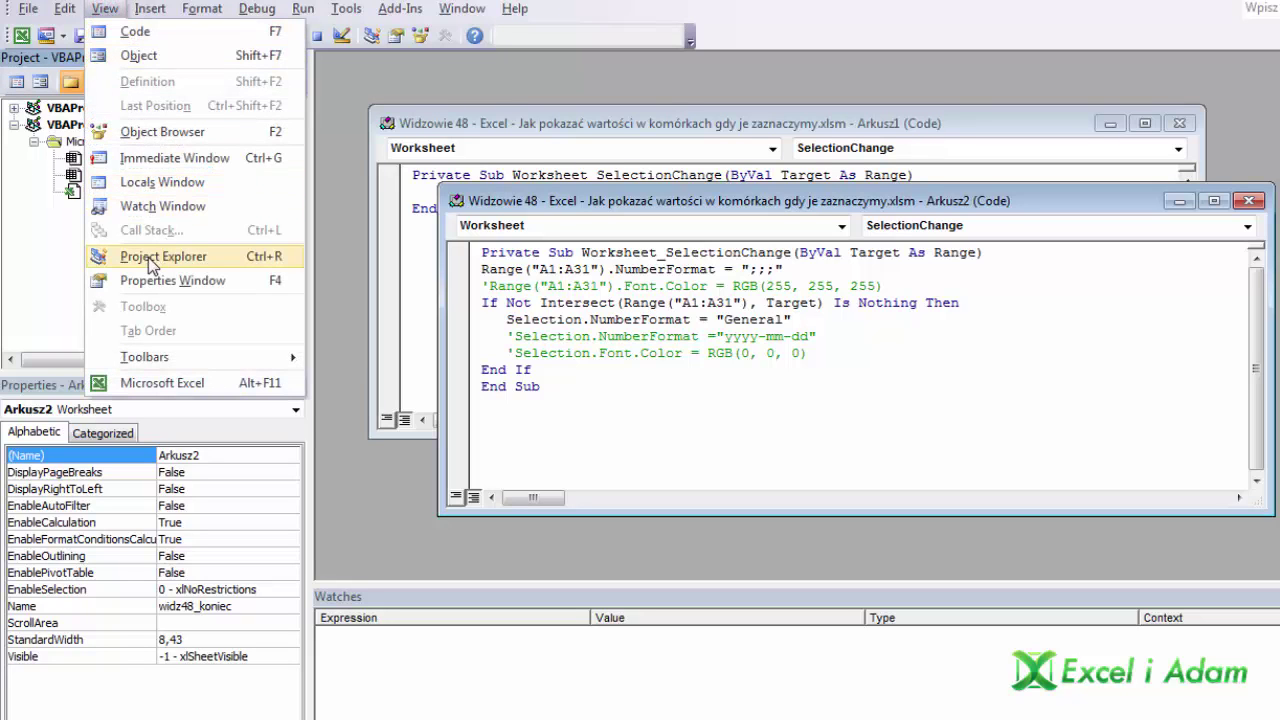
left_click(48, 234)
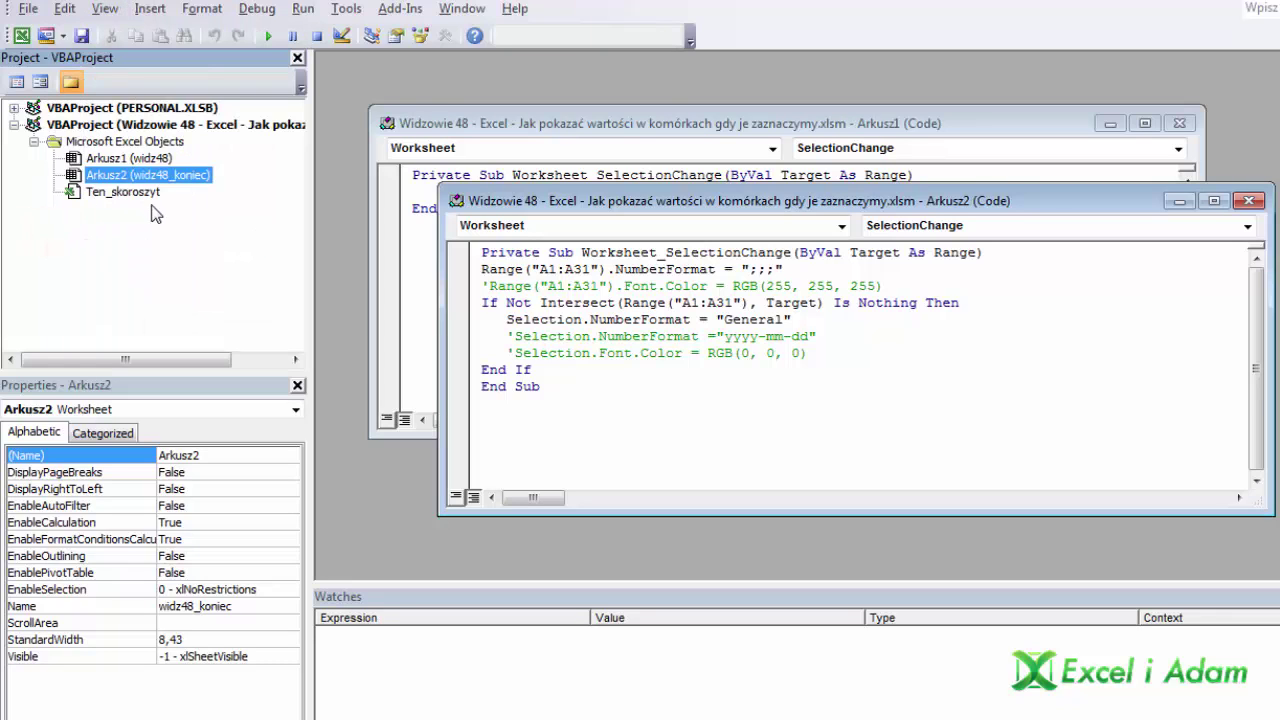
left_click(773, 390)
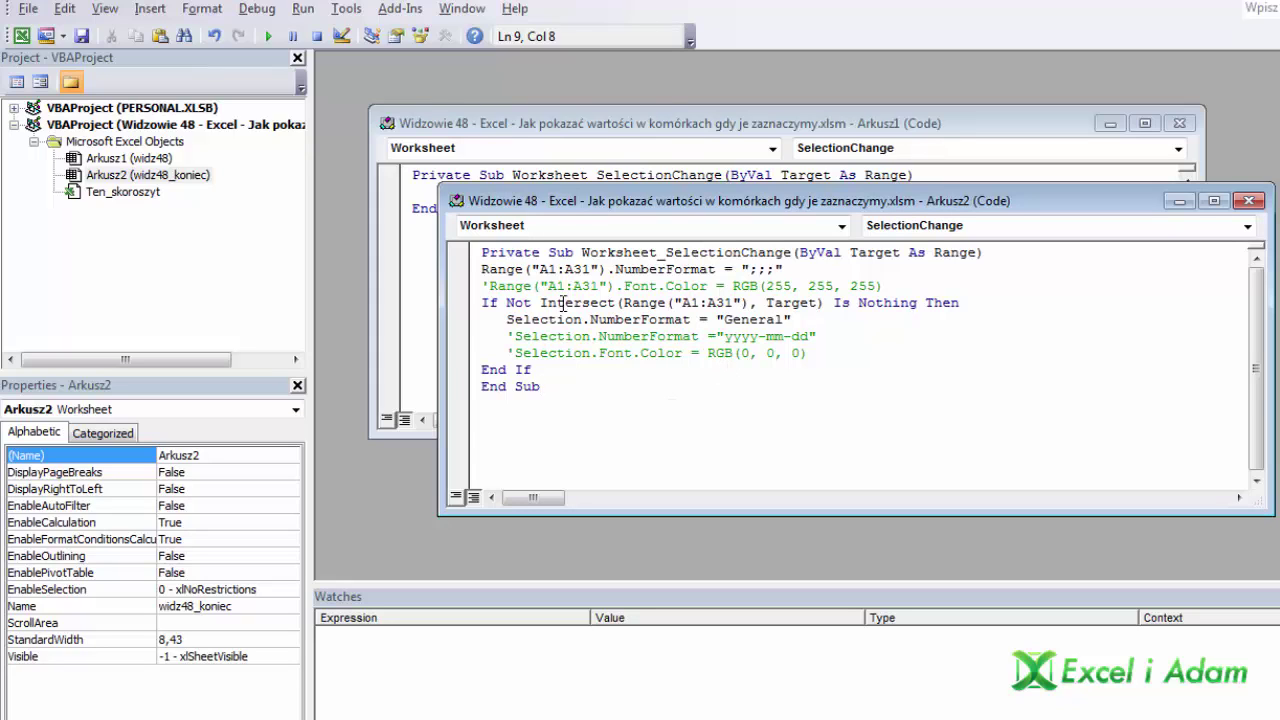
Comment out the "General" NumberFormat line and uncomment the "yyyy-mm-dd" line.
left_click(515, 336)
key("BackSpace")
key("Up")
type("'")
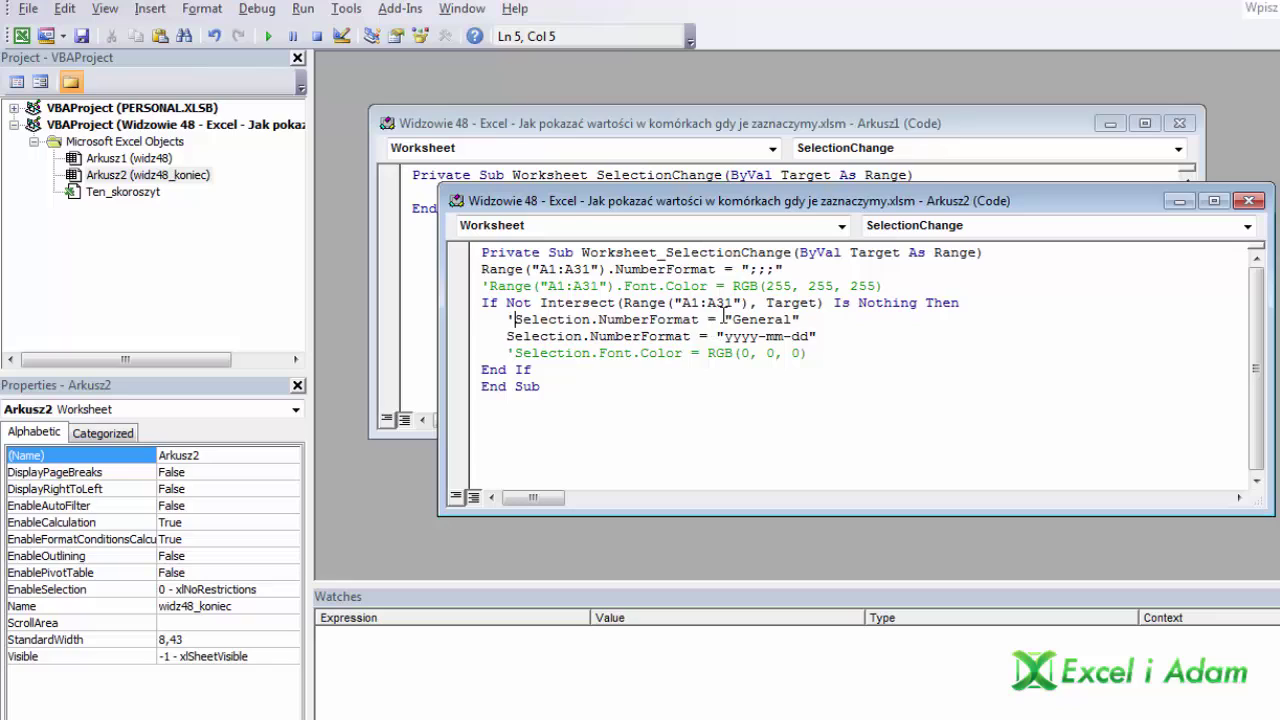
left_click(589, 337)
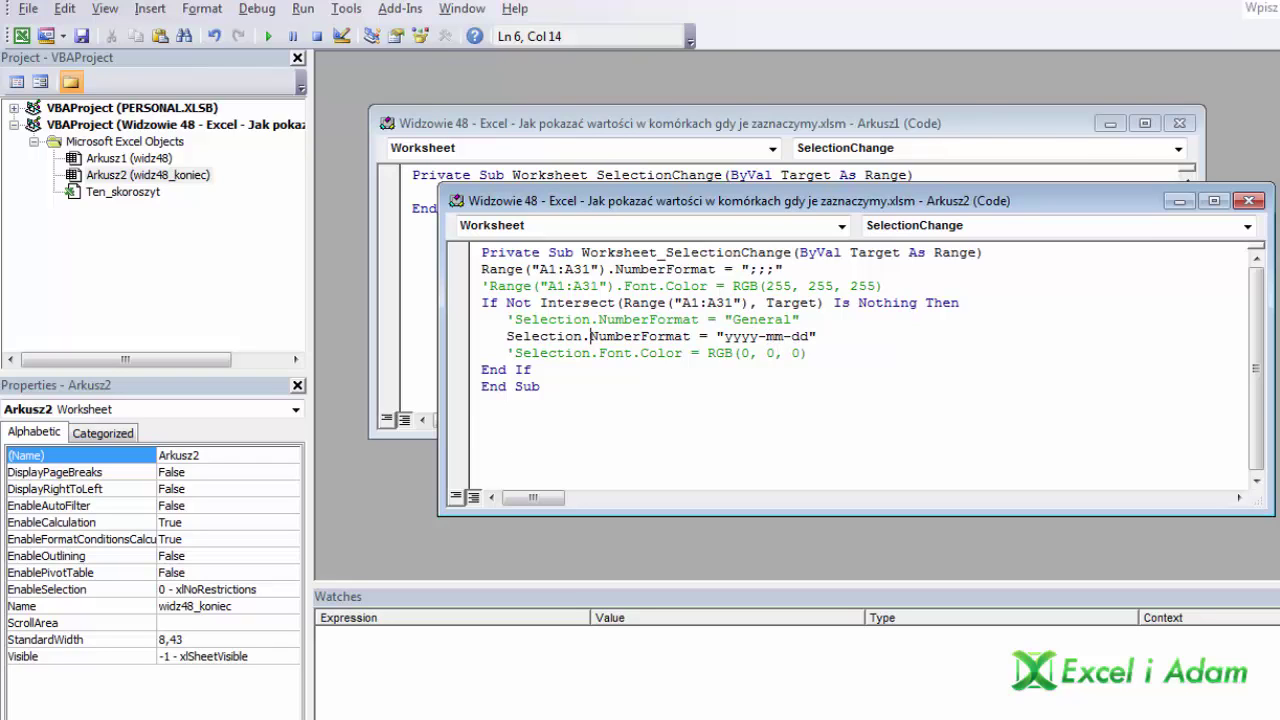
Test in Excel by selecting A7, A12, A5, A8, B4, A4 and A7 to reveal dates.
key("alt+F11")
left_click(108, 335)
left_click(77, 472)
left_click(100, 292)
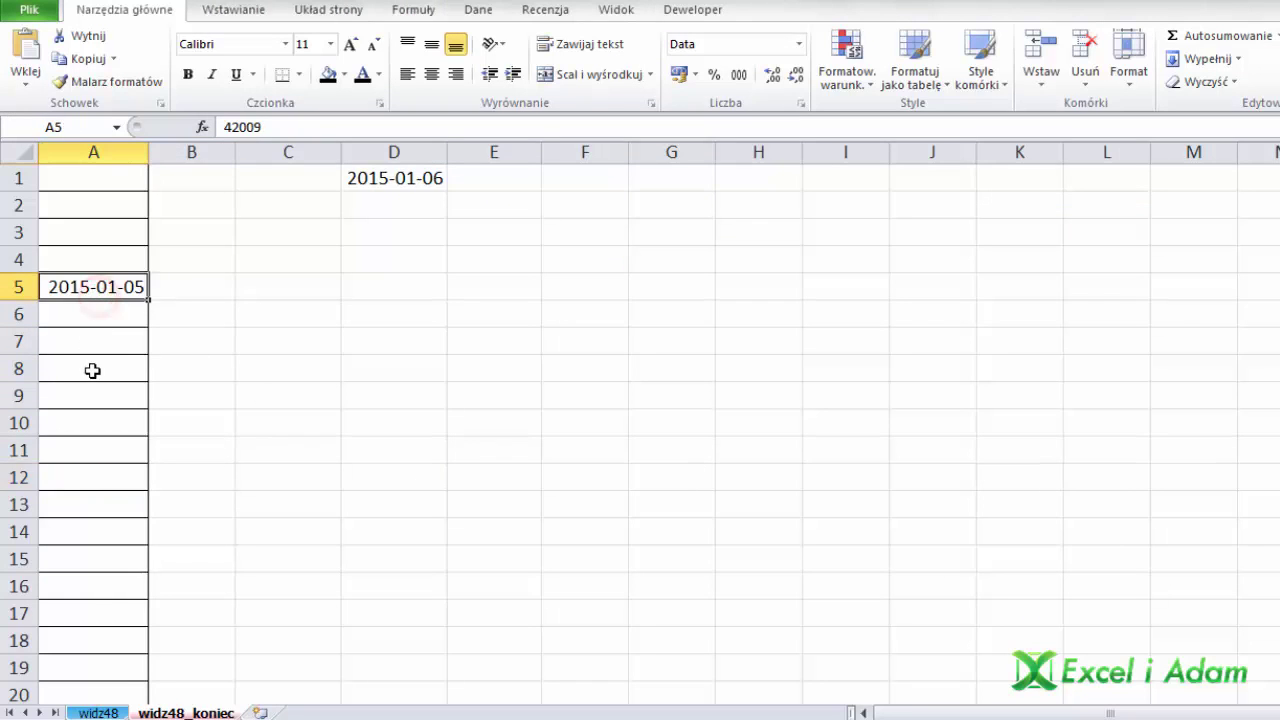
left_click(94, 378)
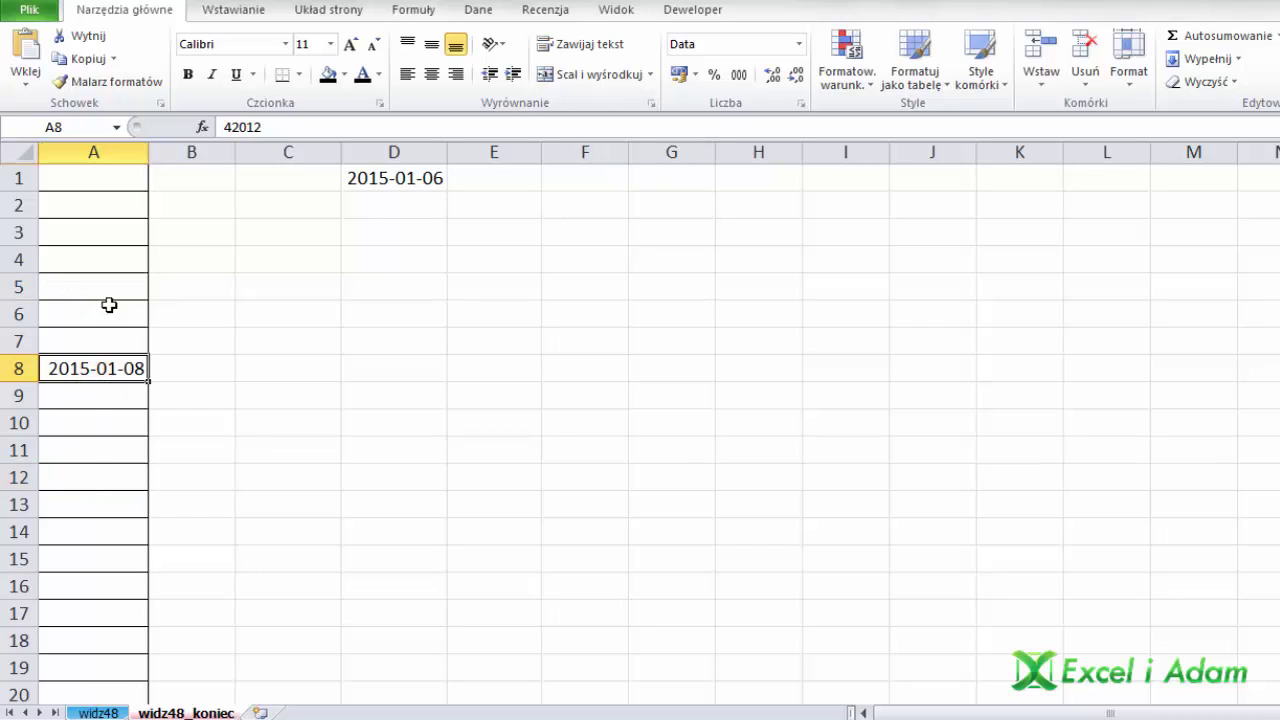
left_click(154, 258)
left_click(117, 250)
left_click(95, 340)
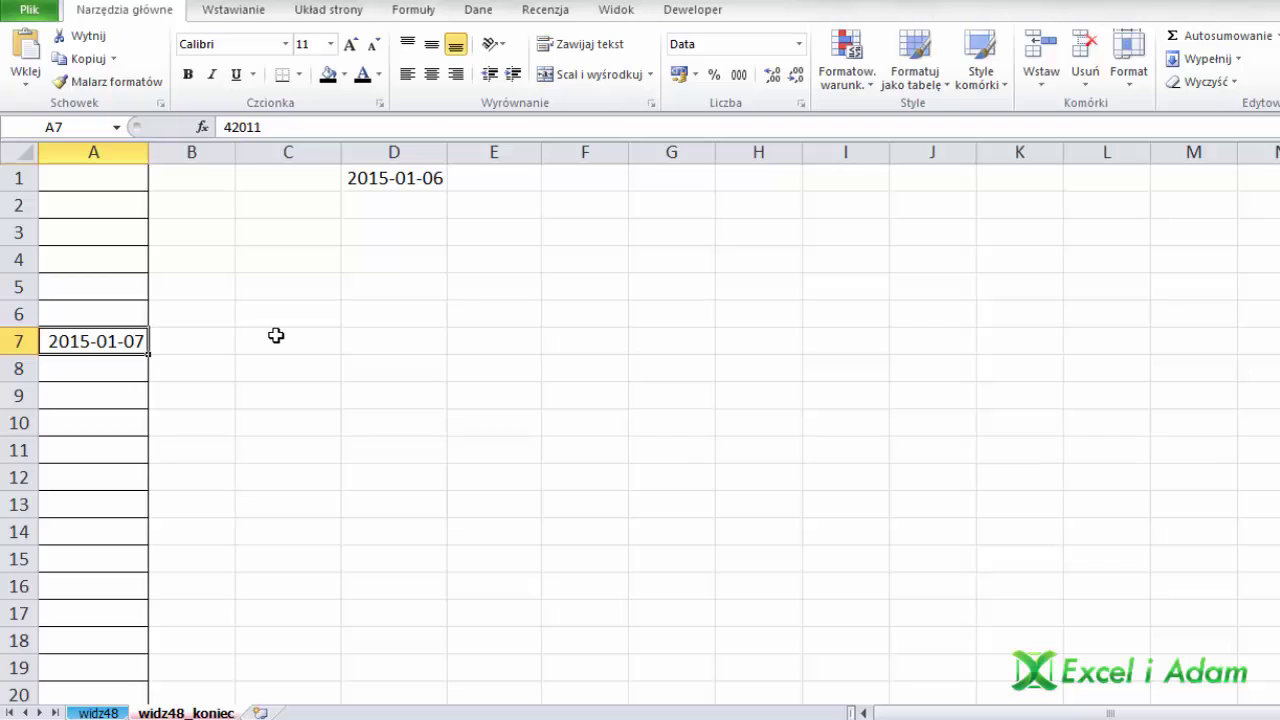
Comment out the date NumberFormat line and uncomment the black Font.Color line.
key("alt+F11")
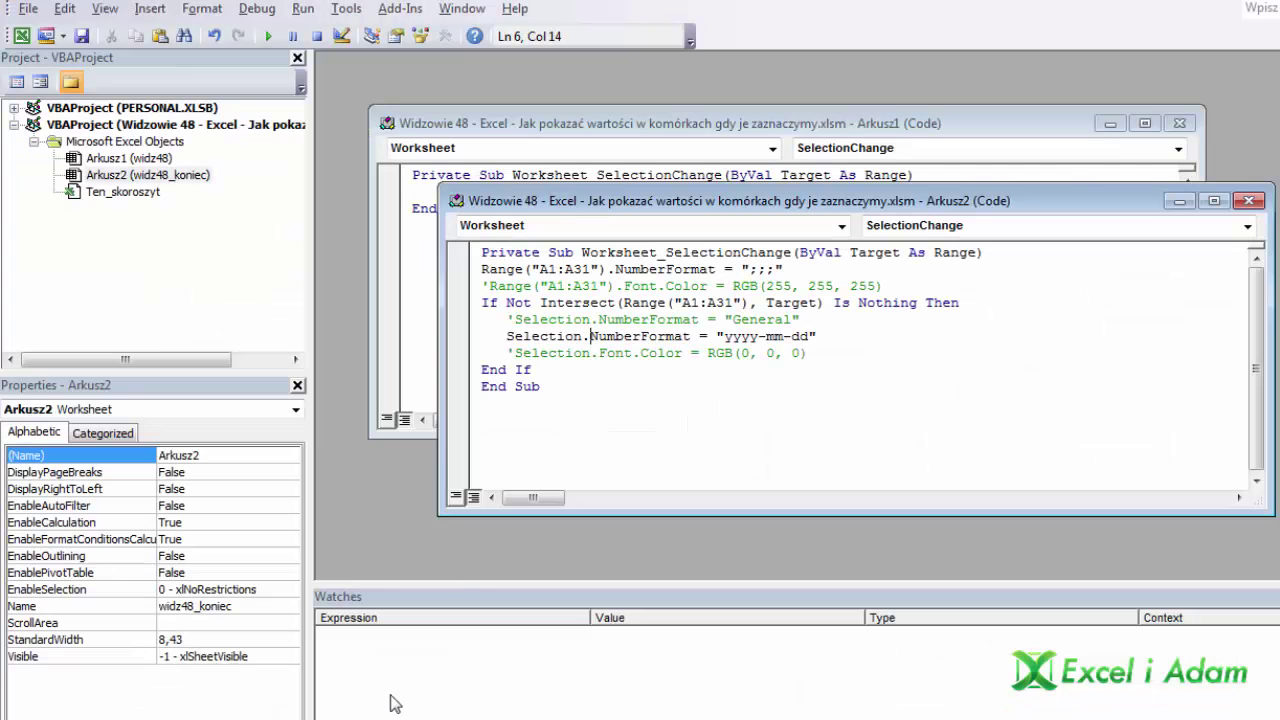
left_click(503, 337)
left_click(507, 337)
type("'")
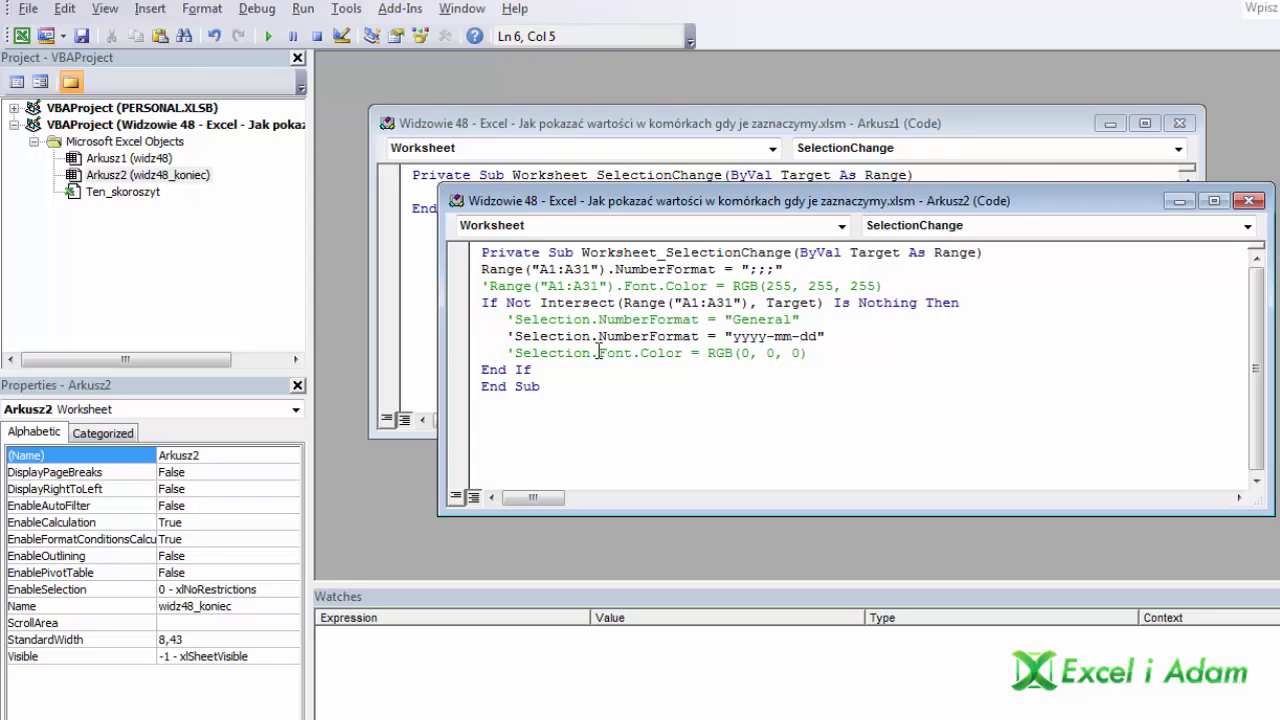
key("Down")
key("BackSpace")
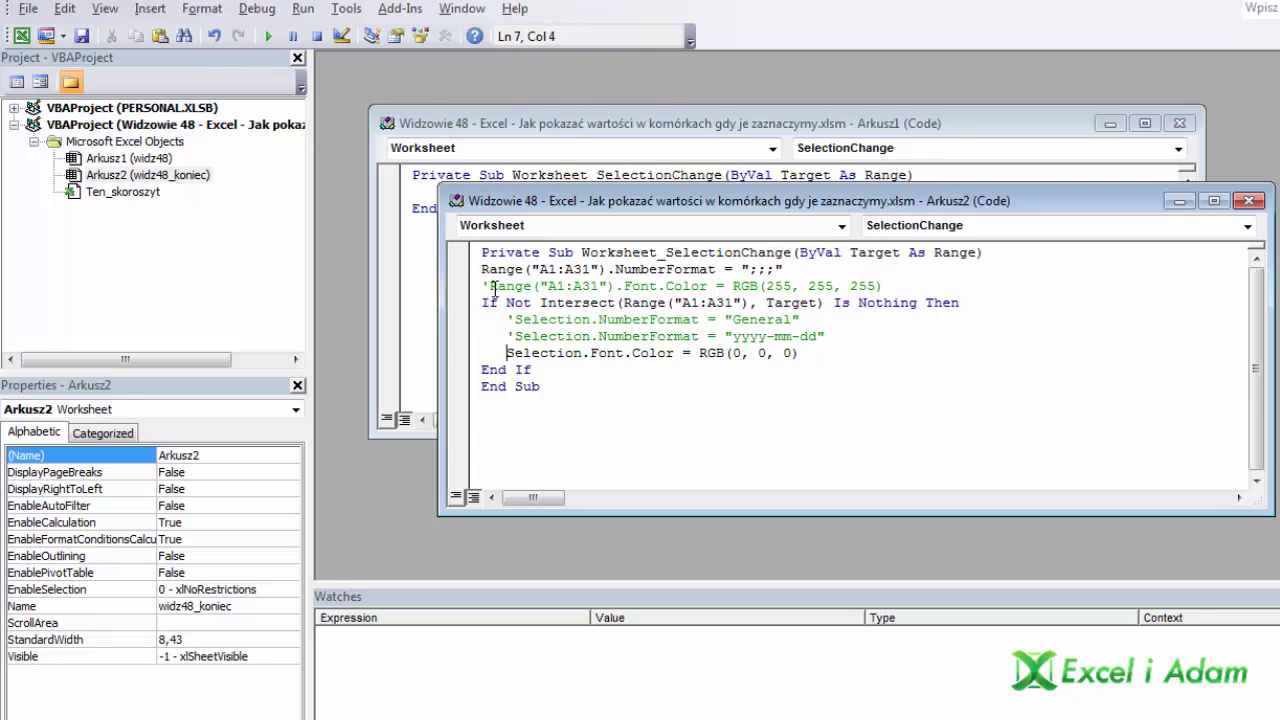
Comment out the hiding ;;; NumberFormat line and uncomment the white Font.Color line.
left_click(482, 266)
type("'")
key("Down")
key("BackSpace")
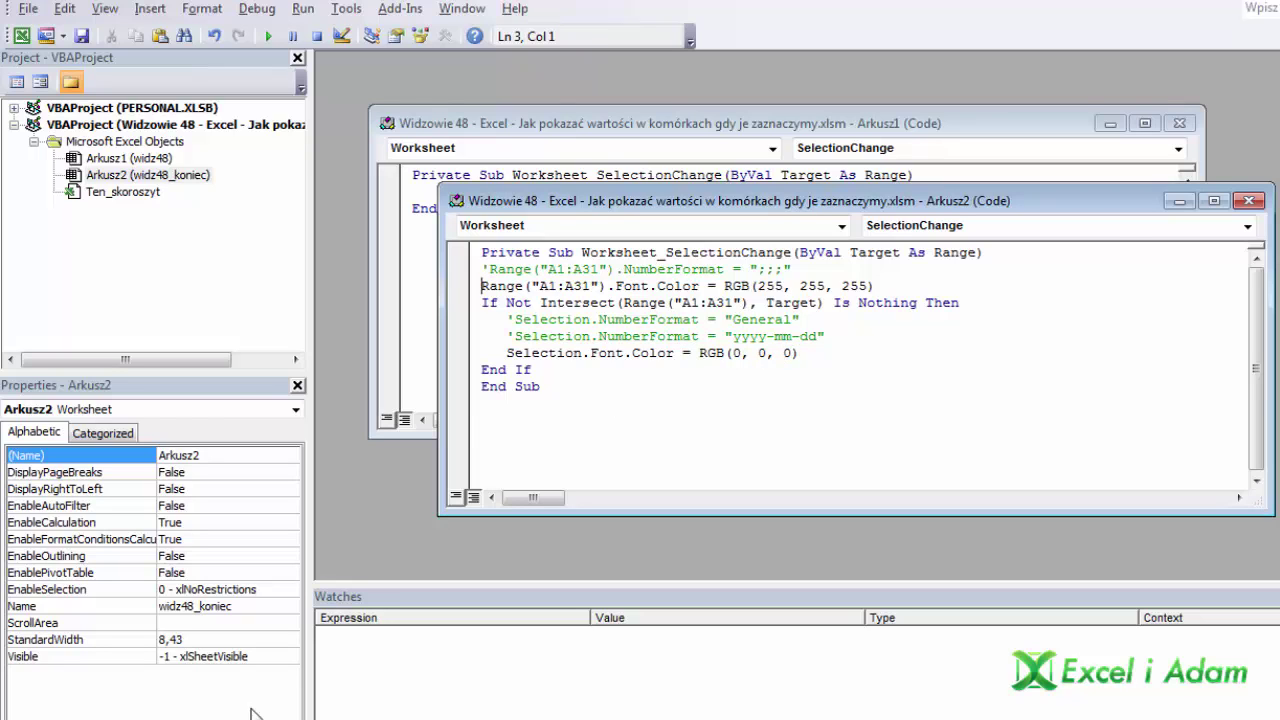
Test in Excel by selecting A5, A9, A6, A7, A10 and then all of column A.
key("alt+F11")
left_click(100, 282)
left_click(86, 390)
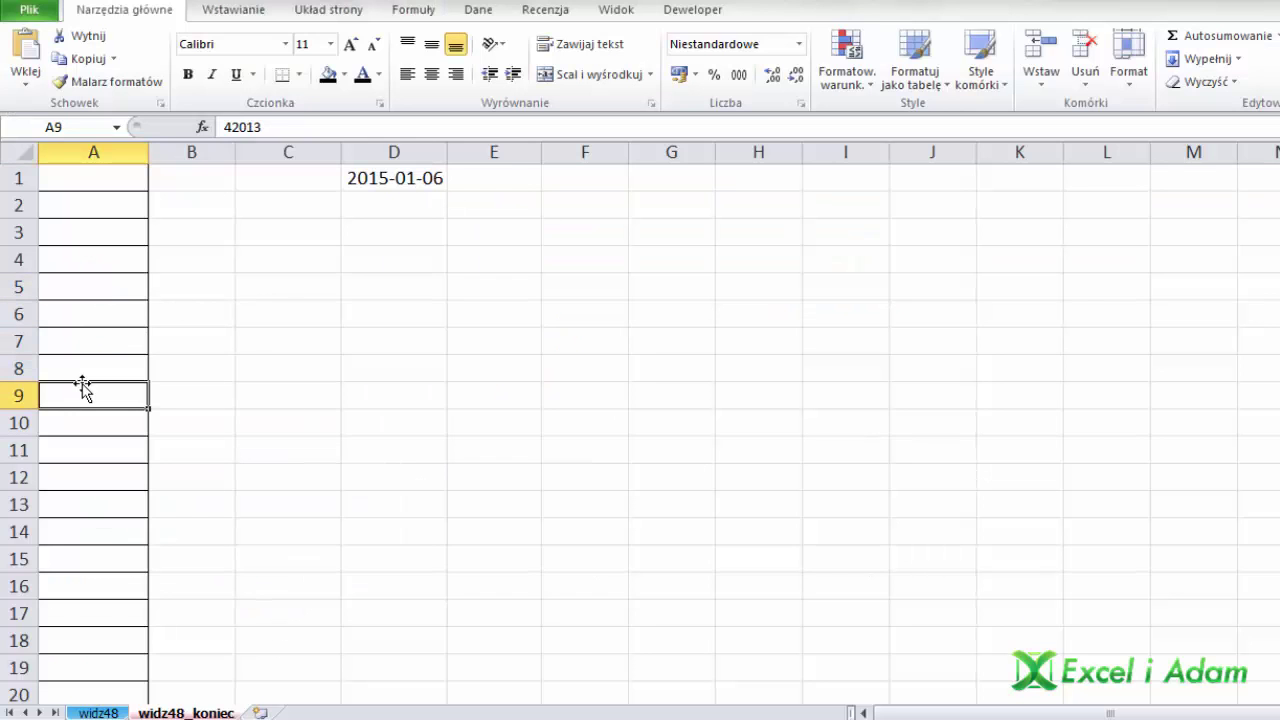
left_click(106, 314)
left_click(97, 337)
left_click(101, 423)
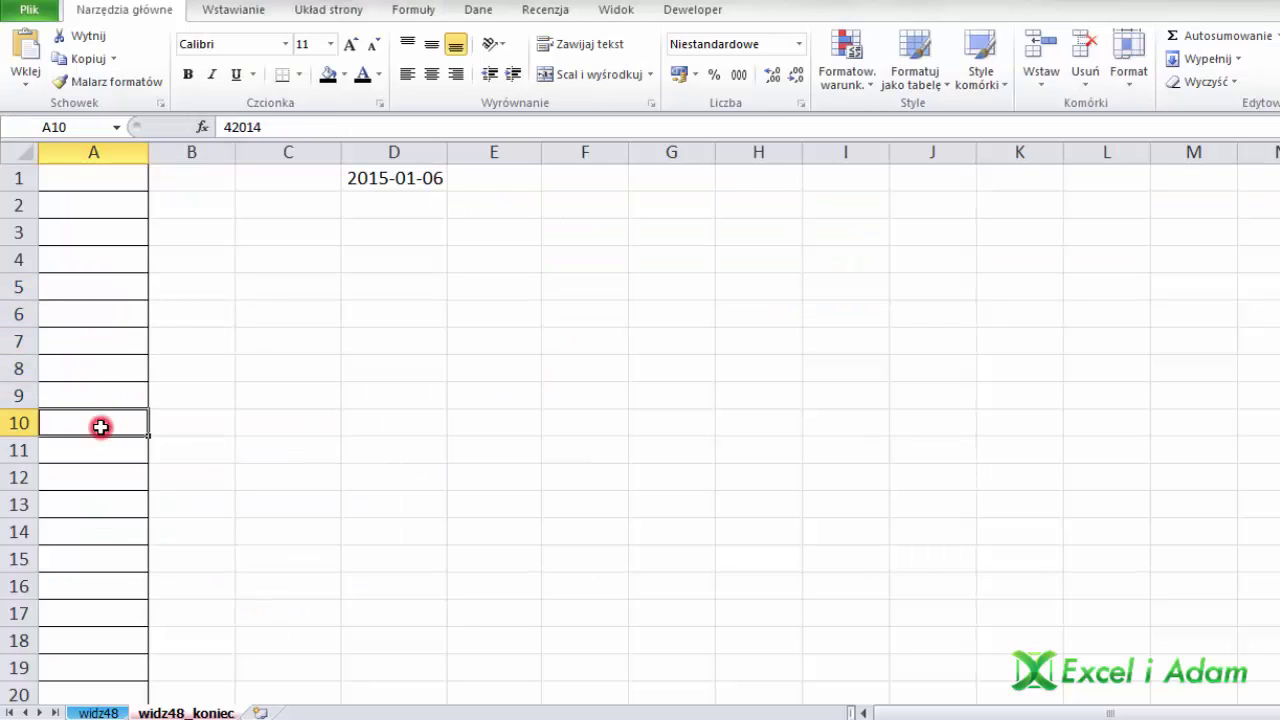
left_click(93, 151)
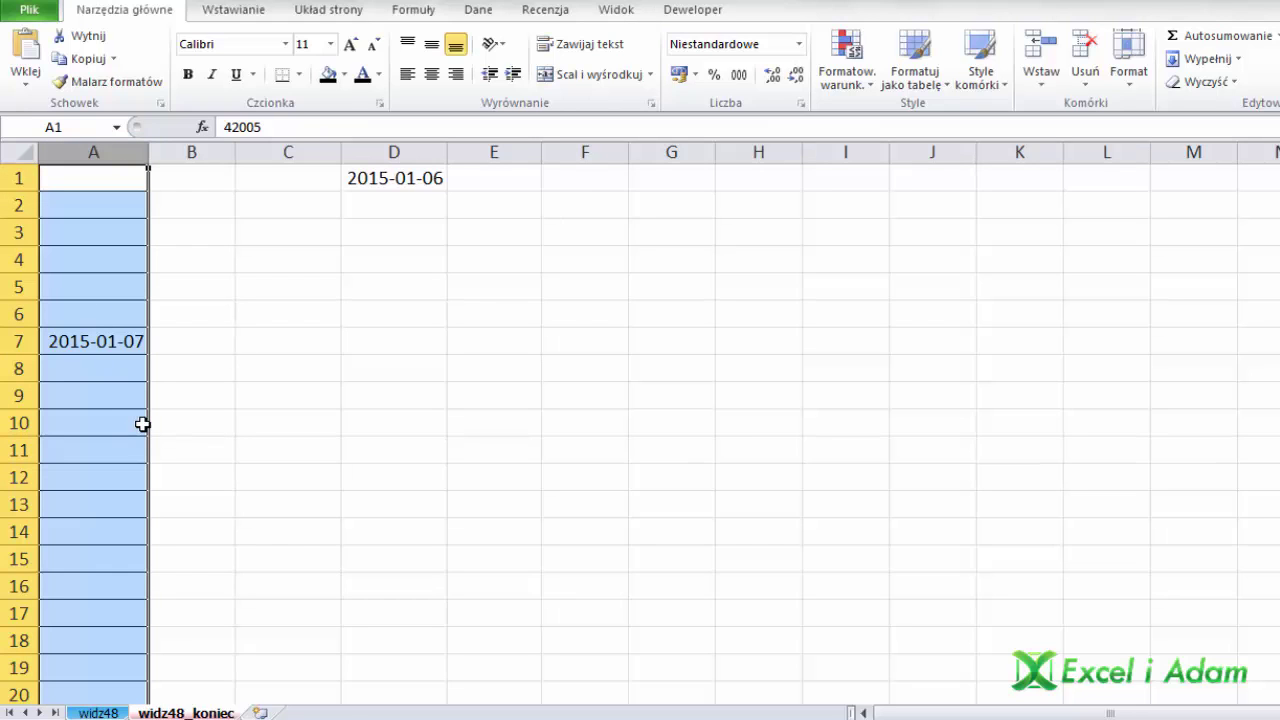
Apply the Data (date) number category to column A.
key("ctrl+1")
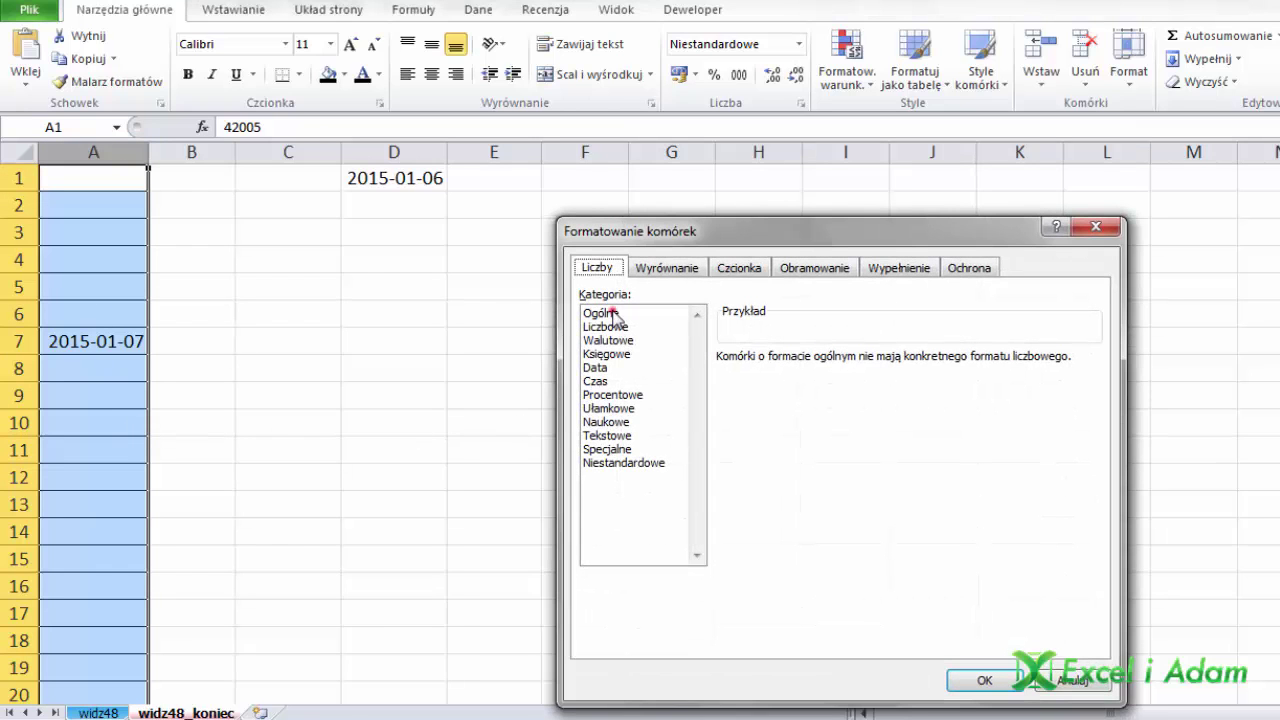
left_click(605, 313)
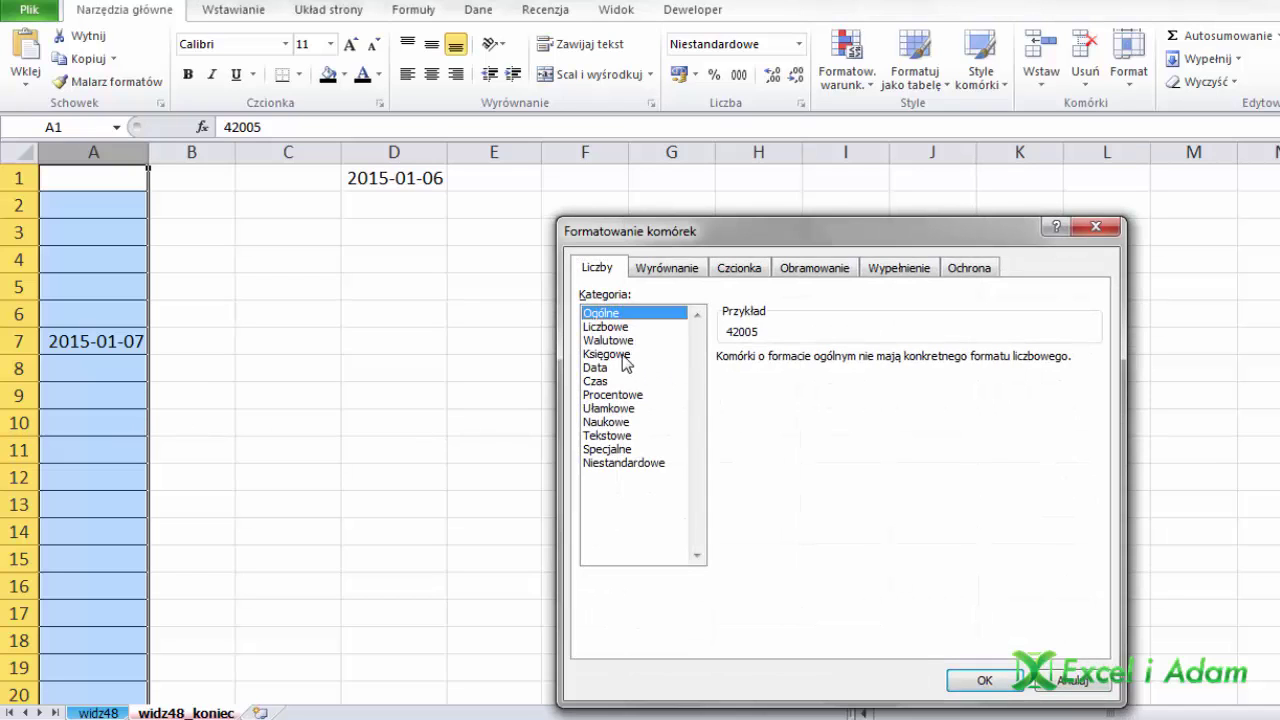
left_click(606, 367)
left_click(958, 683)
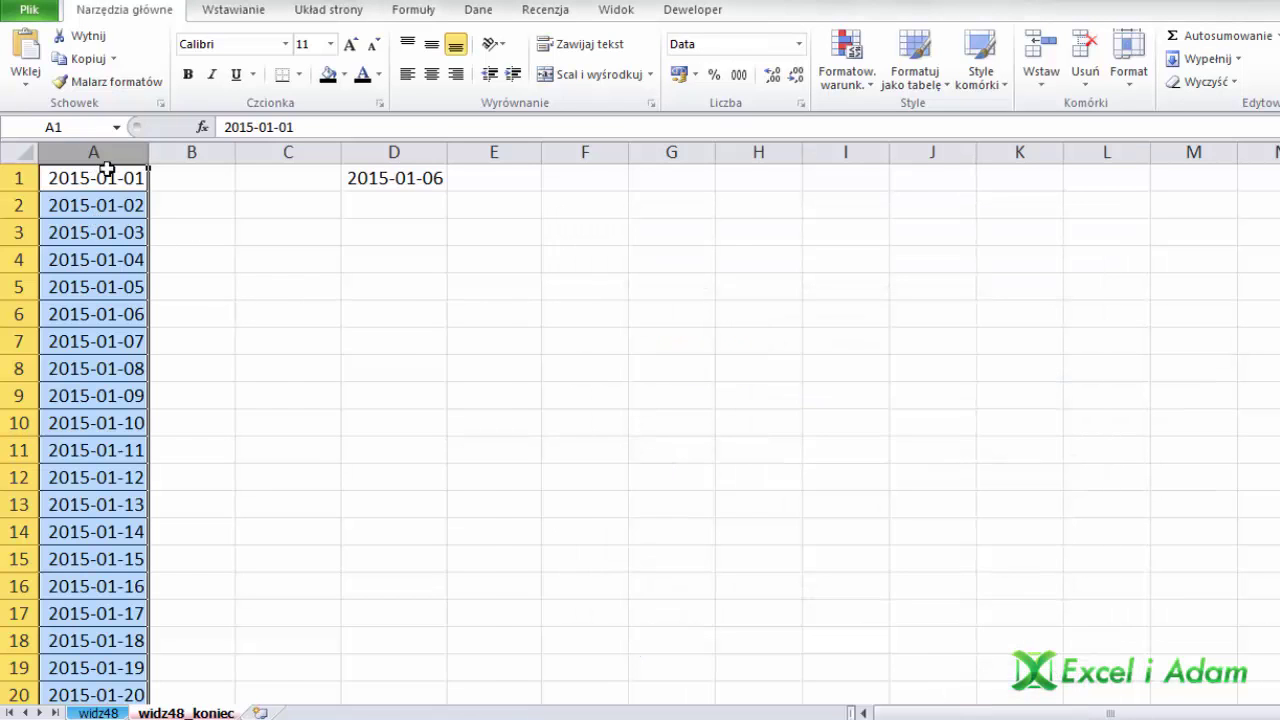
Test by selecting C5, A4, A8, A13, A6 and ranges A3:A11 and A12:A17, then return to the code.
scroll(97, 491, "down", 5)
scroll(237, 474, "up", 5)
left_click(290, 298)
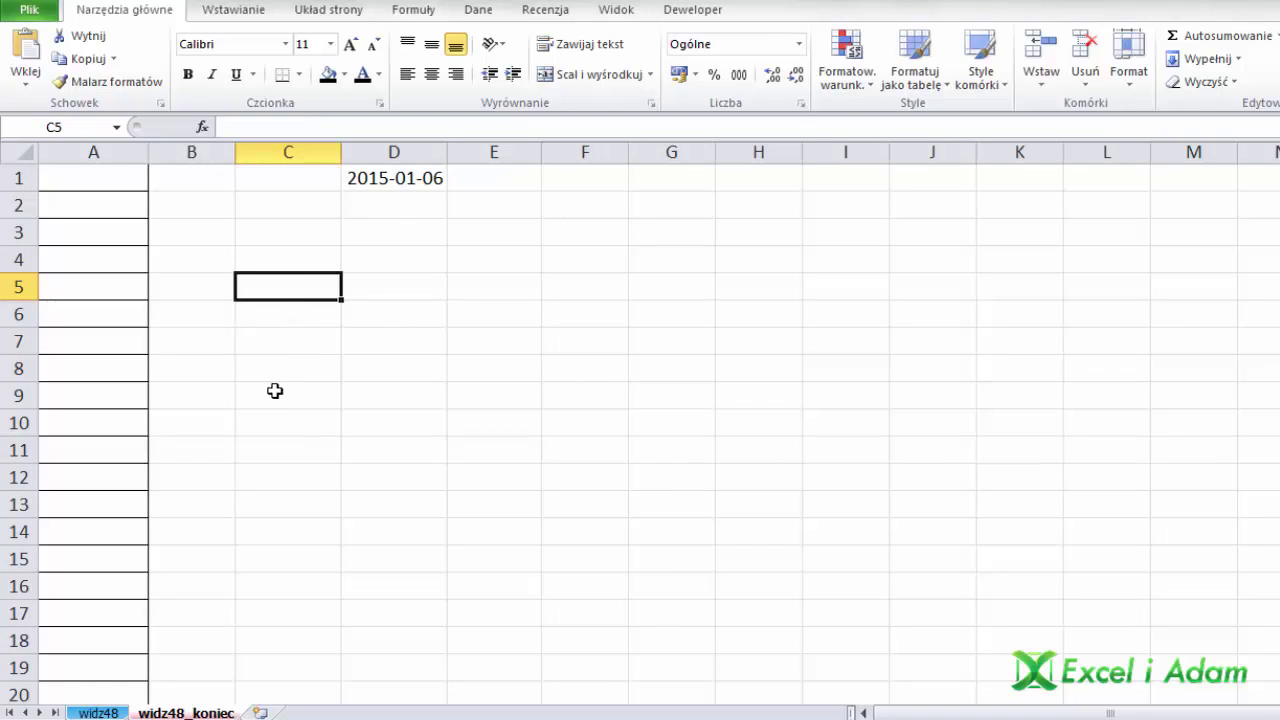
left_click(122, 260)
type("2015-01-04")
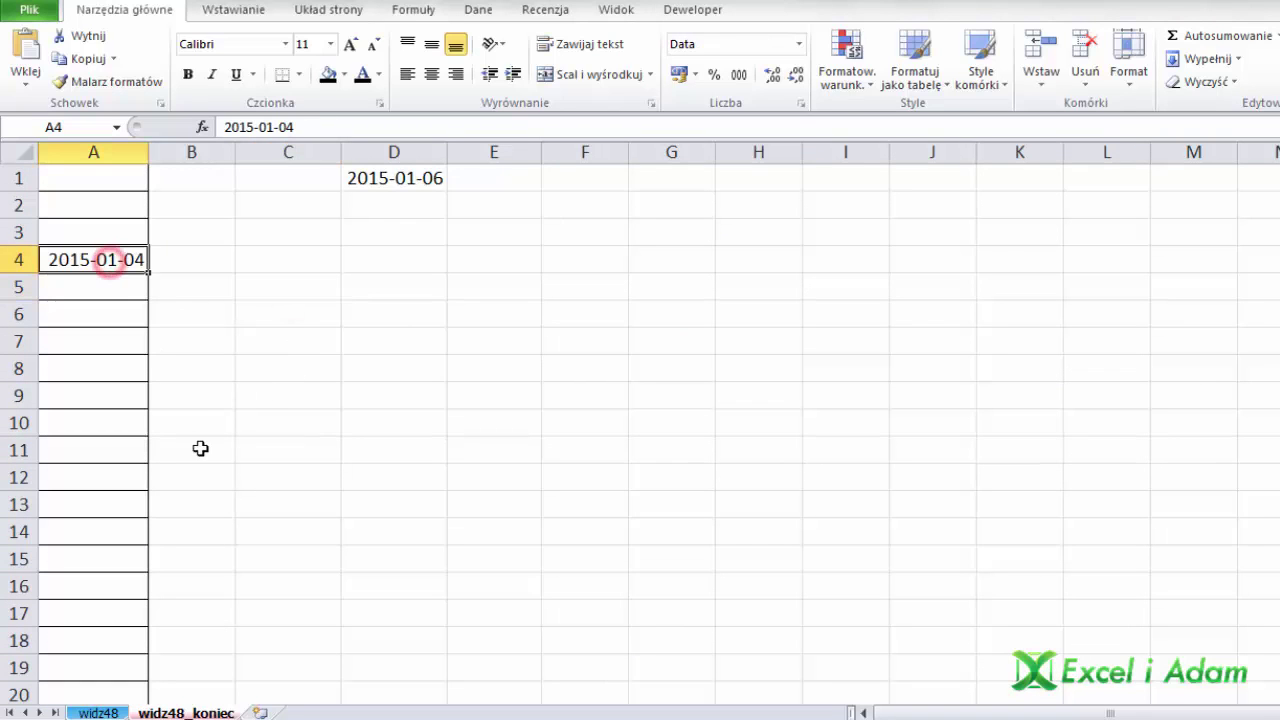
left_click(80, 357)
left_click(120, 503)
left_click(125, 310)
left_click_drag(104, 236, 97, 617)
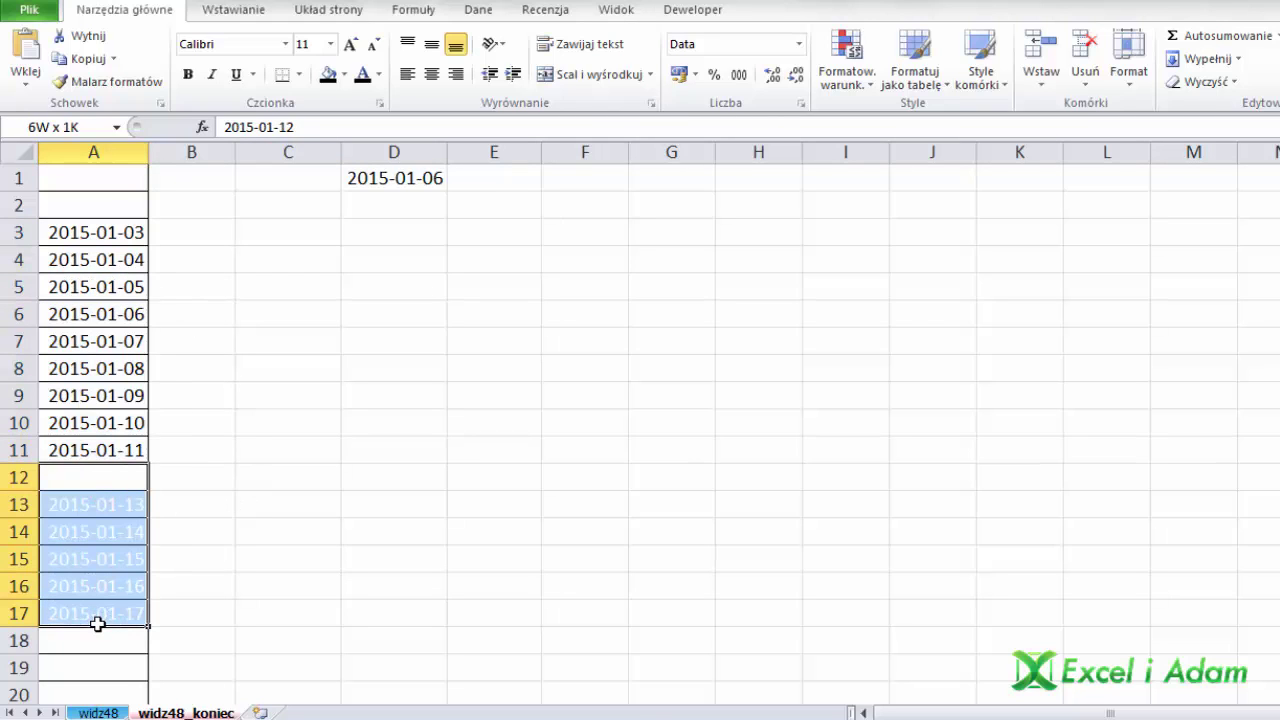
left_click_drag(97, 623, 97, 620)
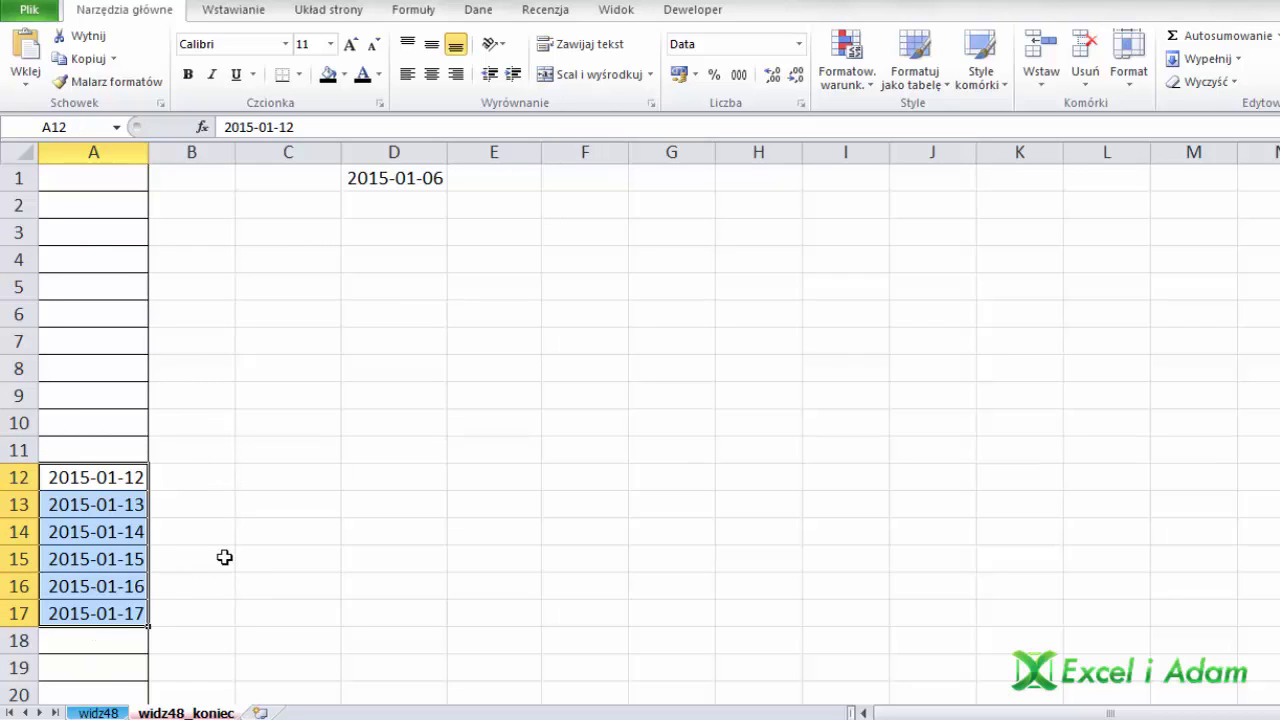
scroll(222, 557, "down", 3)
key("alt+F11")
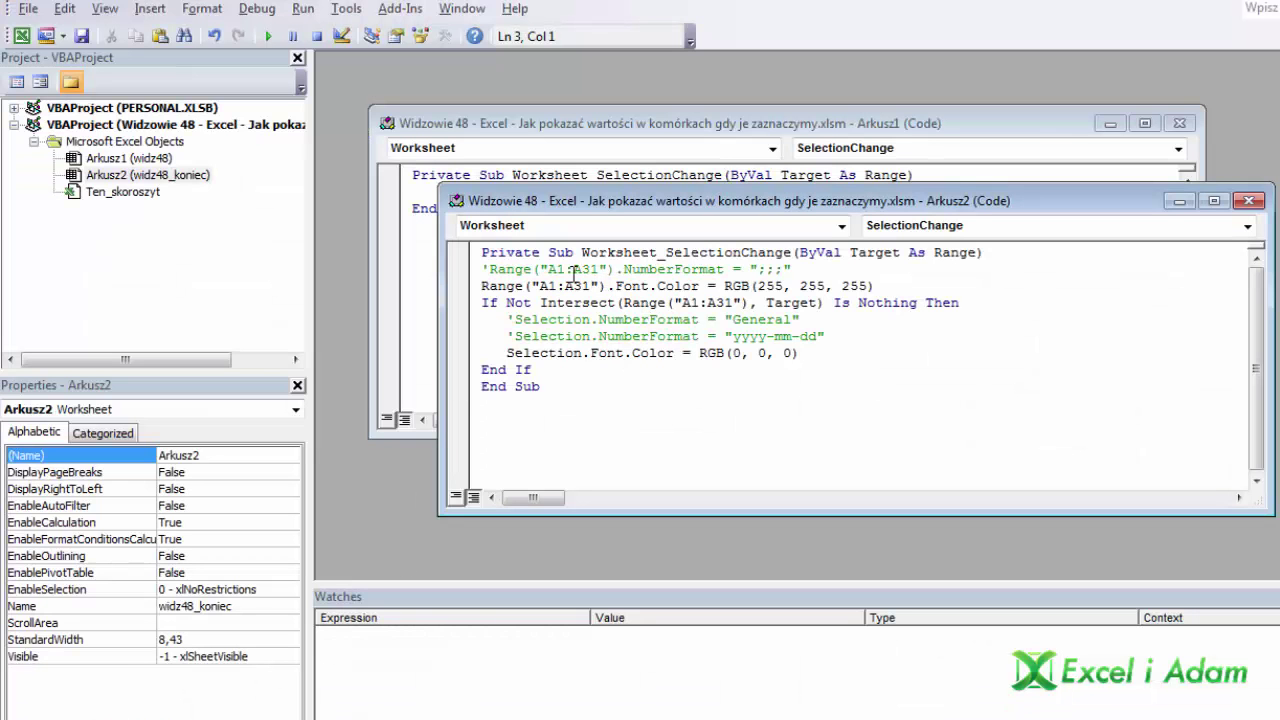
Change both Range("A1:A31") references in the macro to Range("A:A").
left_click(559, 286)
key("BackSpace")
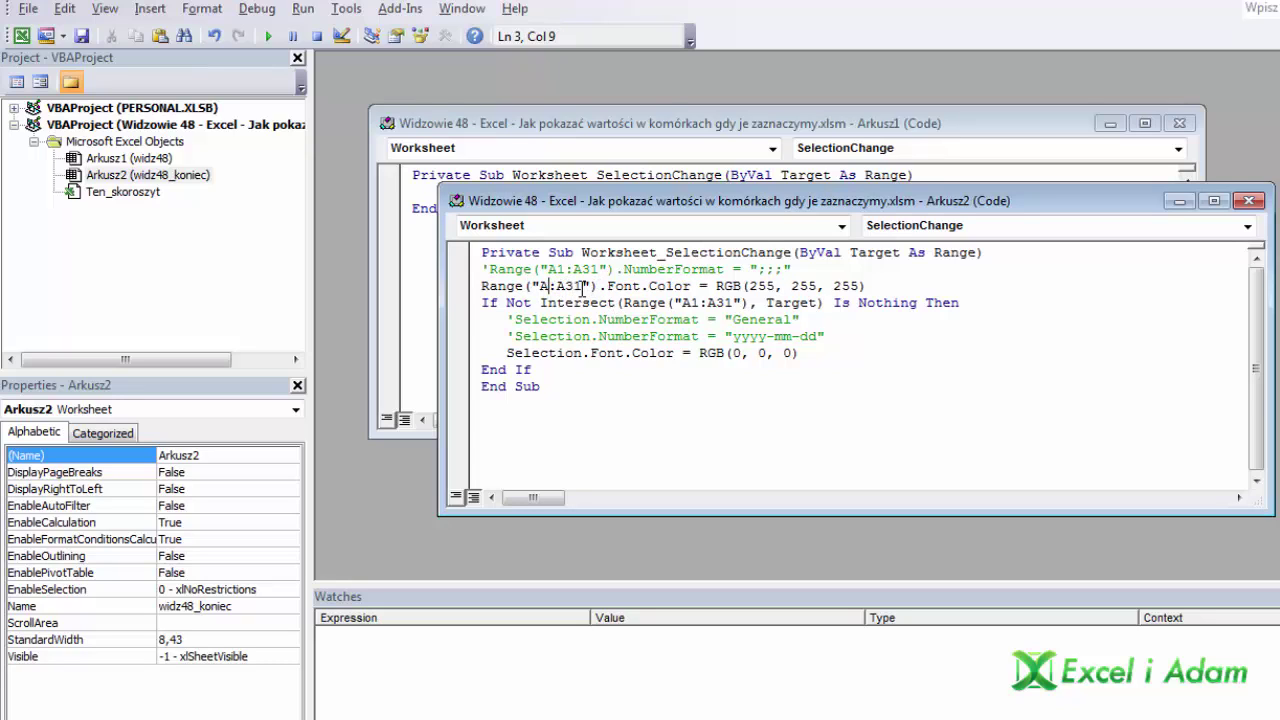
left_click(590, 286)
key("BackSpace")
key("BackSpace")
left_click(691, 302)
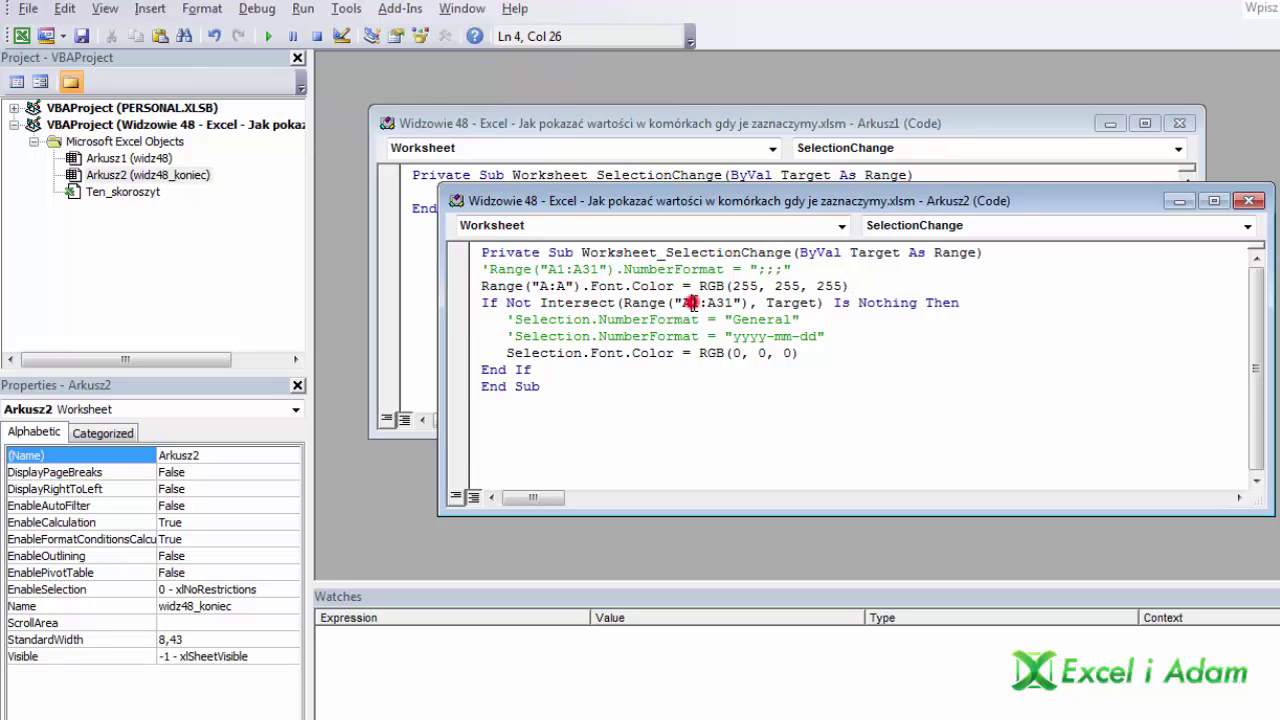
key("Delete")
left_click(724, 302)
key("BackSpace")
key("BackSpace")
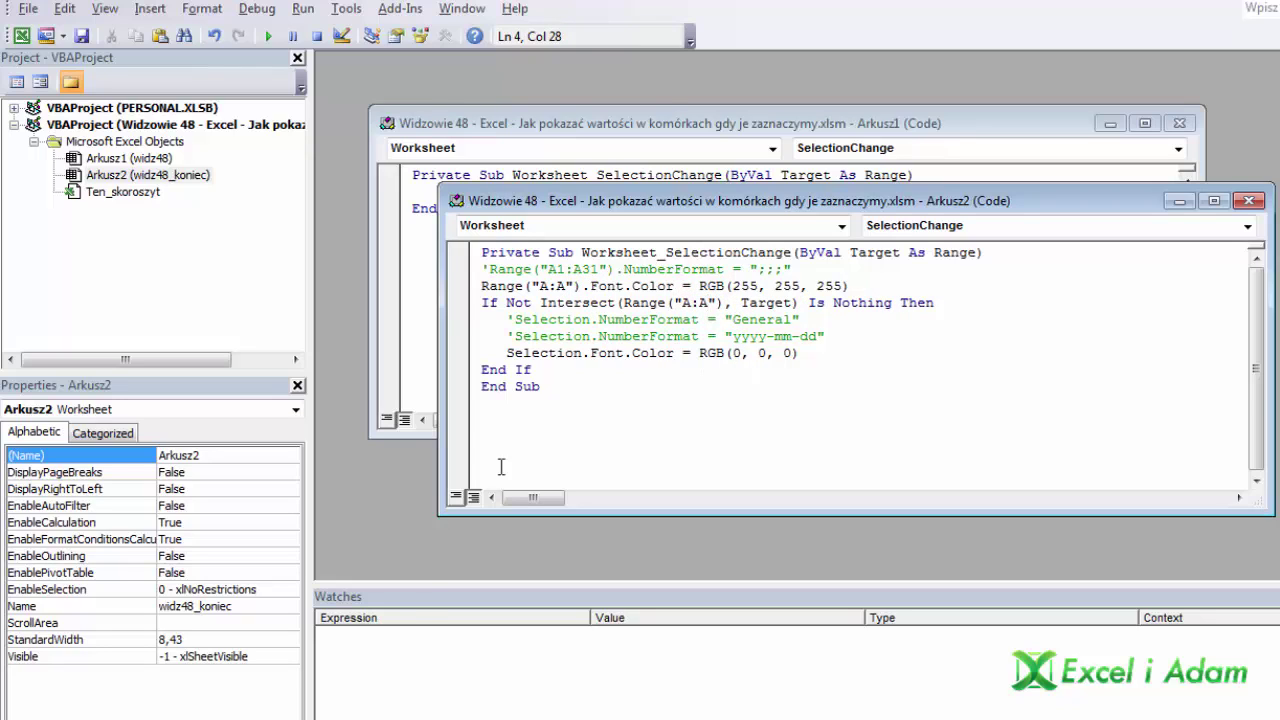
Type 'sad' into A39 in Excel and reselect it to see it revealed.
key("alt+F11")
scroll(237, 486, "down", 6)
left_click(114, 476)
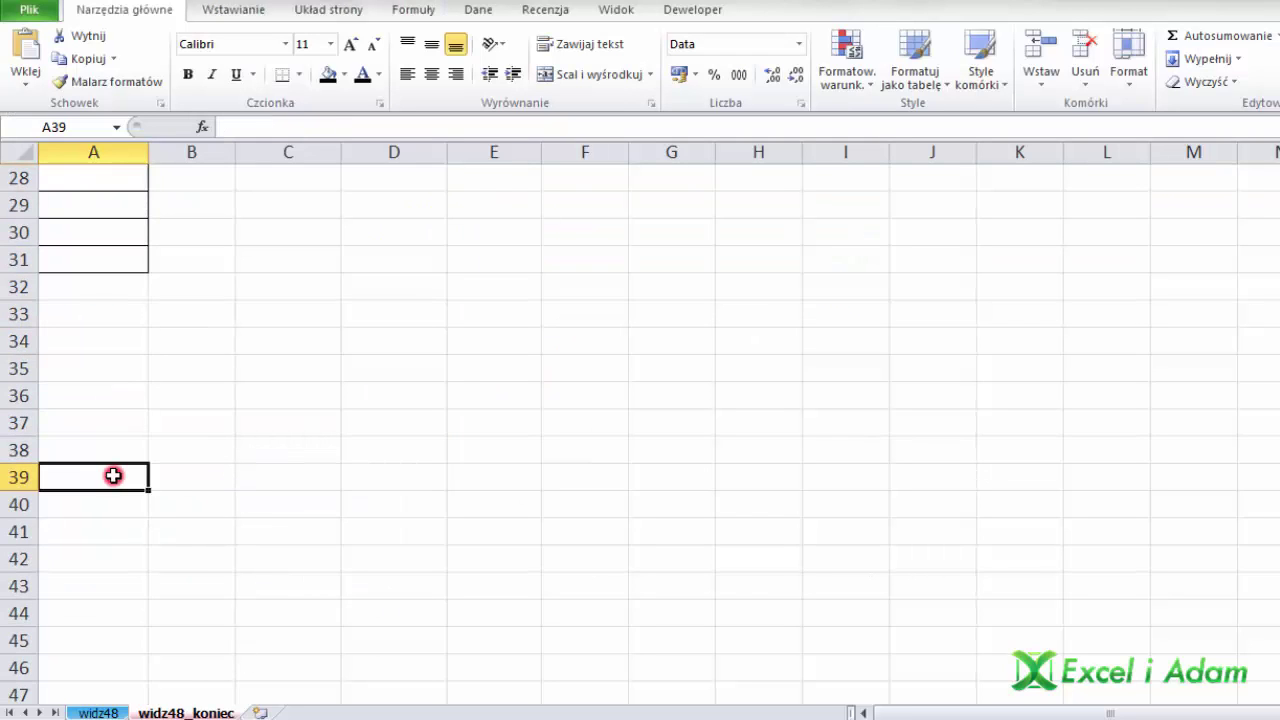
type("sad")
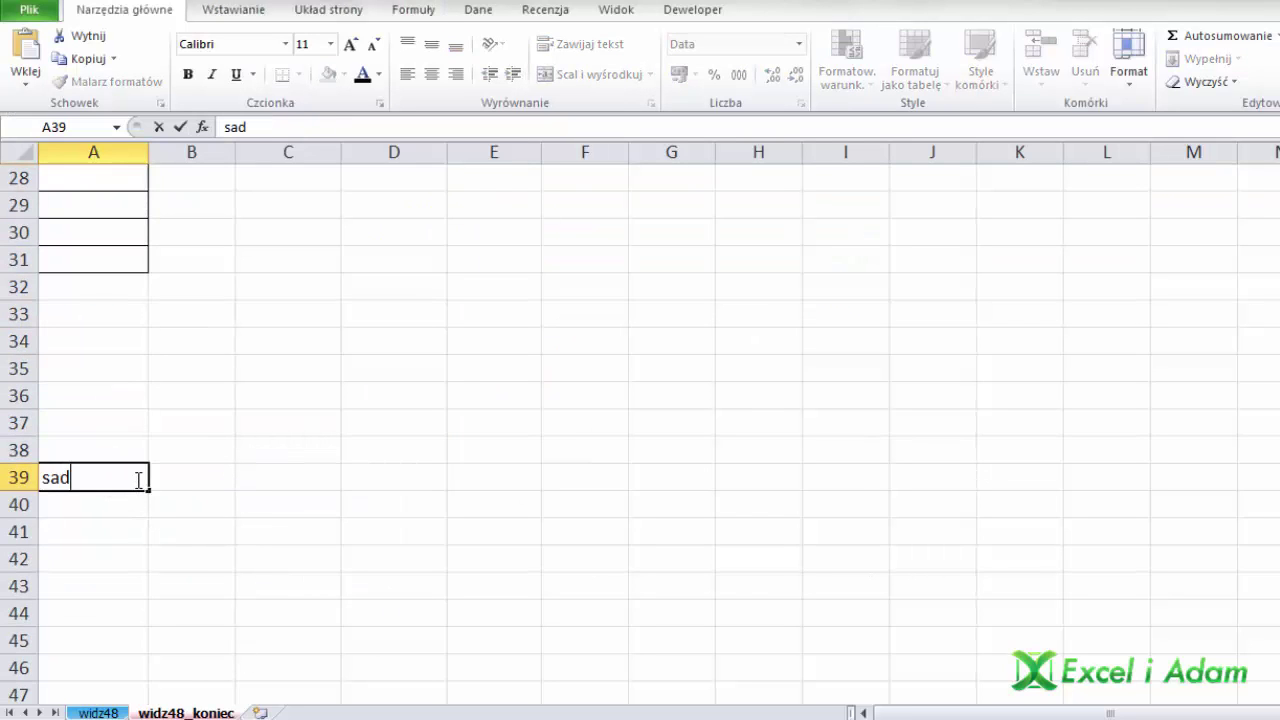
key("Return")
left_click(124, 480)
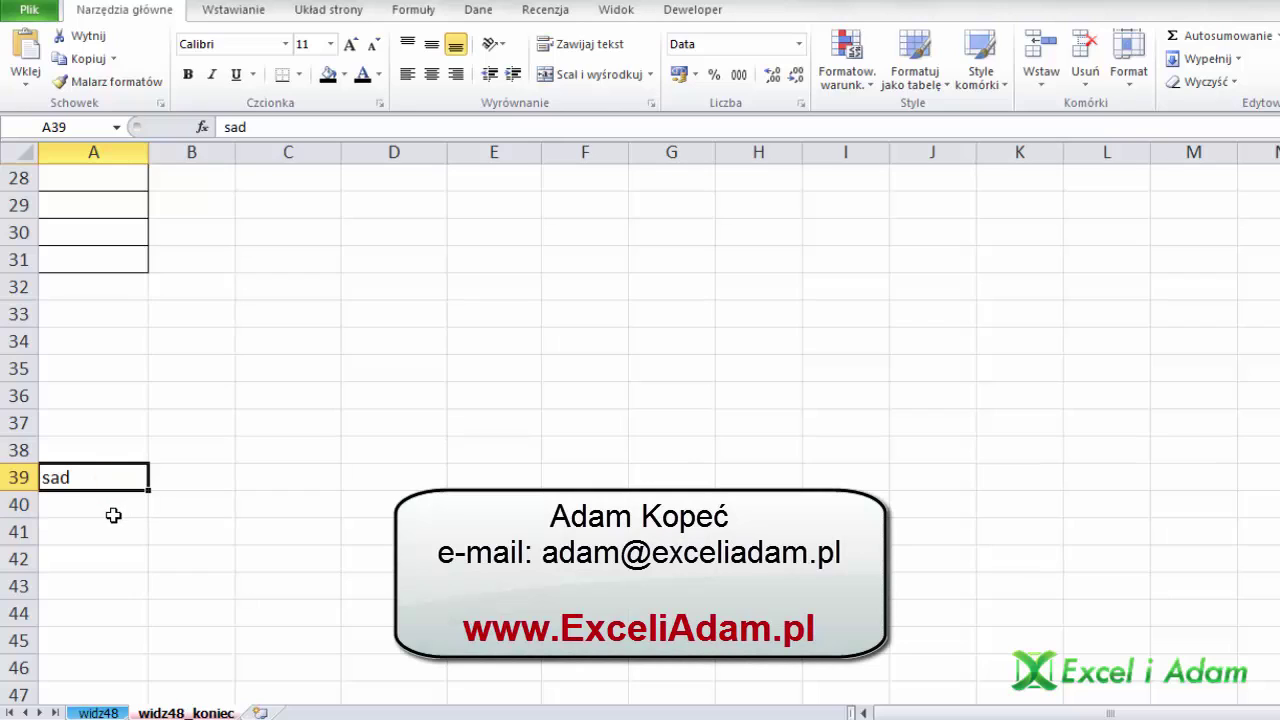